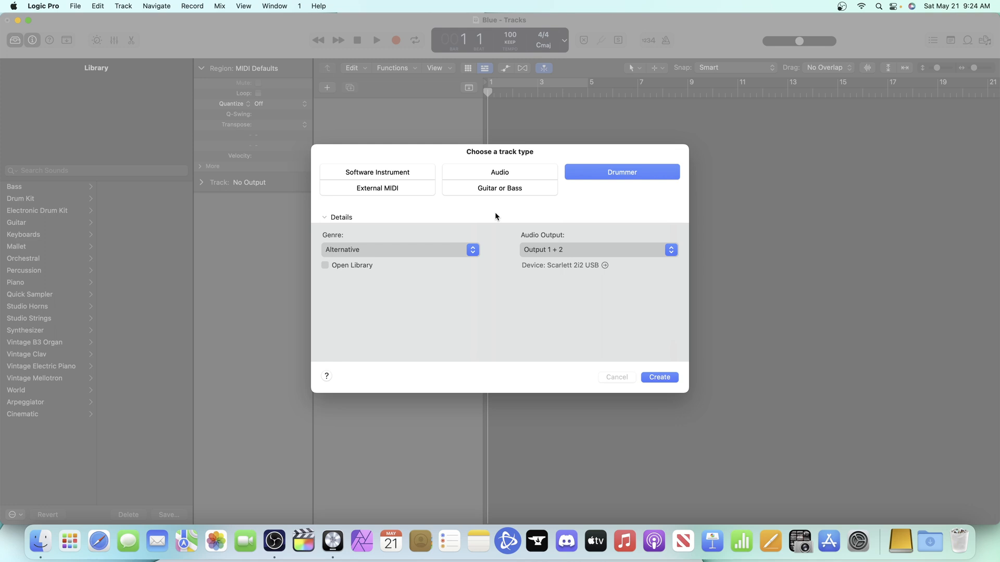
- Create a Drummer track with the genre set to Alternative
{"action": "left_click", "coordinate": [370, 250]}
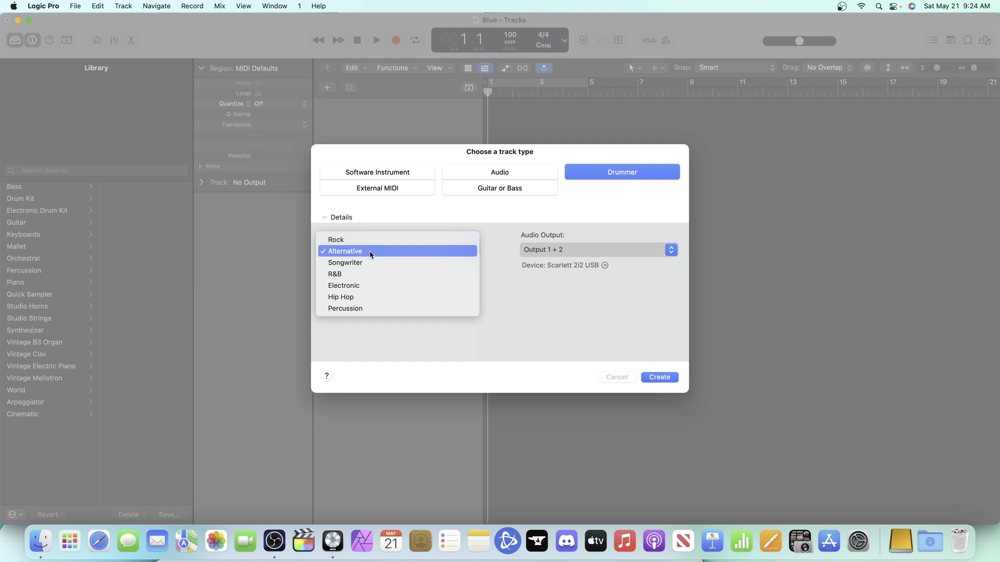
{"action": "left_click", "coordinate": [350, 240]}
{"action": "left_click", "coordinate": [361, 251]}
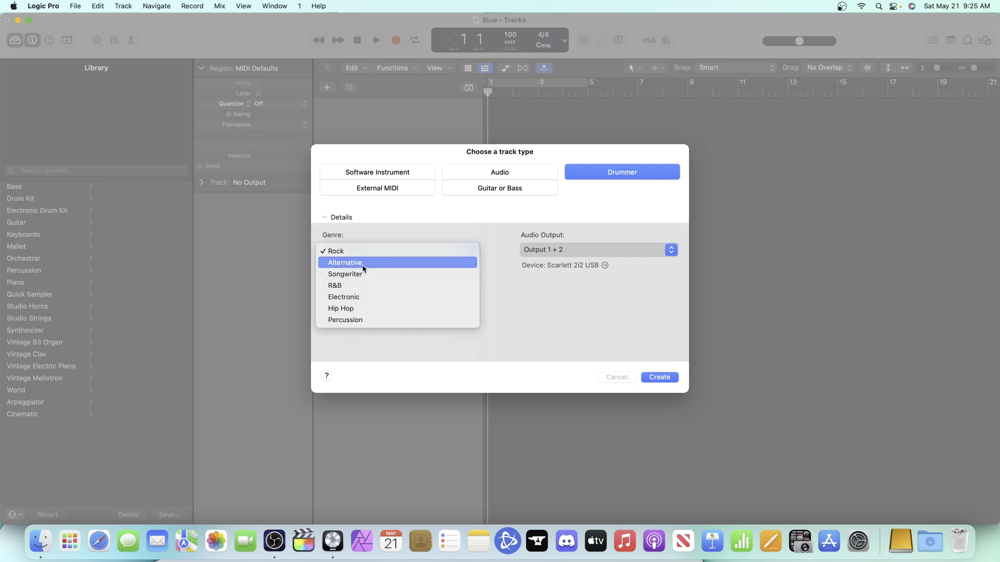
{"action": "left_click", "coordinate": [363, 264]}
{"action": "left_click", "coordinate": [660, 378]}
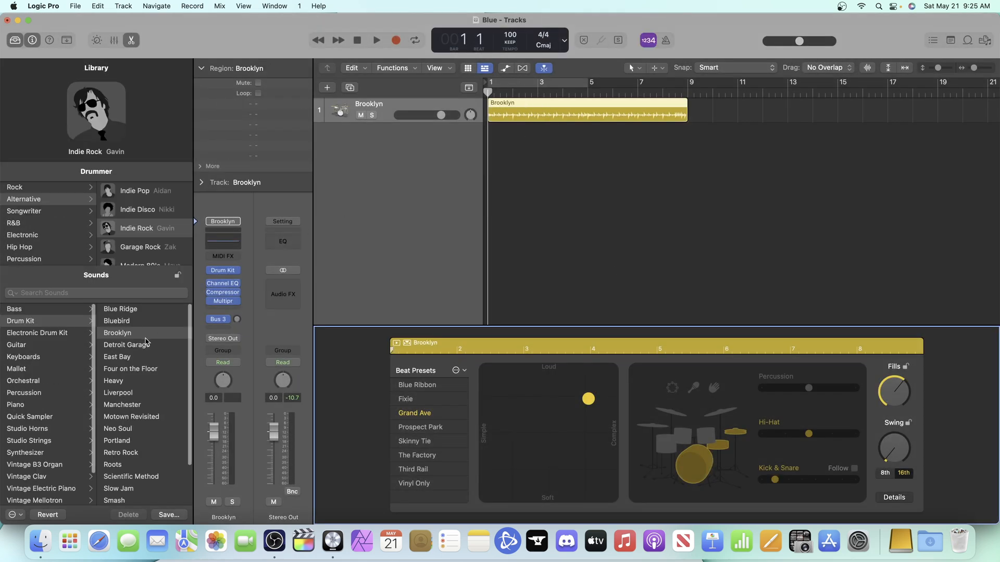
- Try the Heavy drum kit on the Drummer track, then switch to the Manchester kit
{"action": "left_click", "coordinate": [117, 386]}
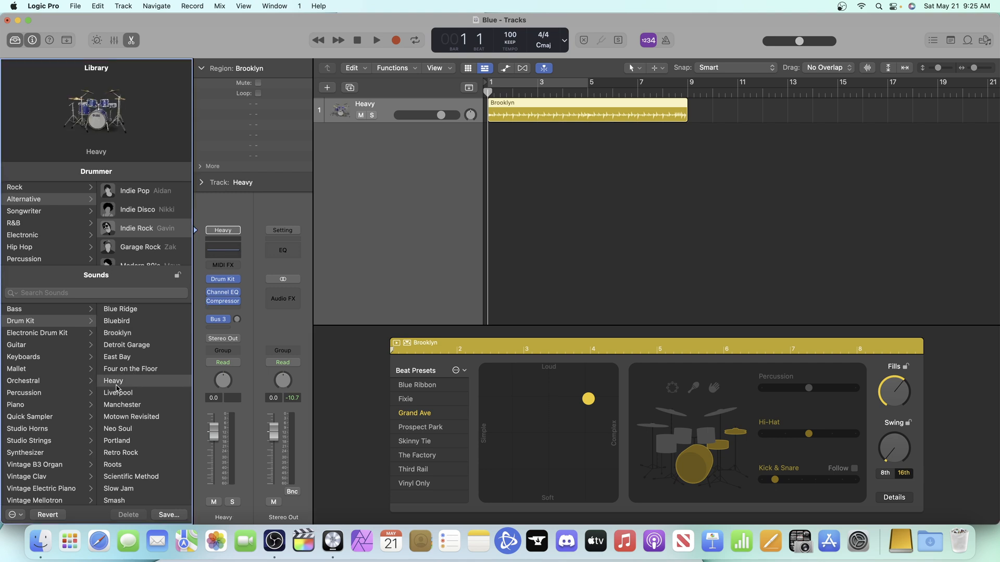
{"action": "left_click", "coordinate": [122, 404]}
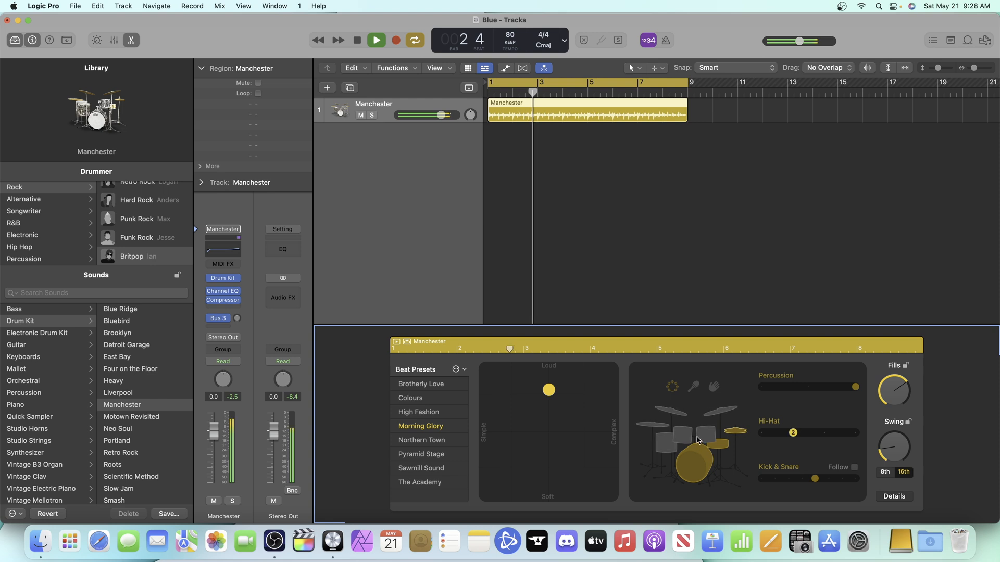
- Try the toms with pattern 2 and the hi-hat in the Manchester region, ending with the cymbals as the played kit piece
{"action": "left_click", "coordinate": [678, 436]}
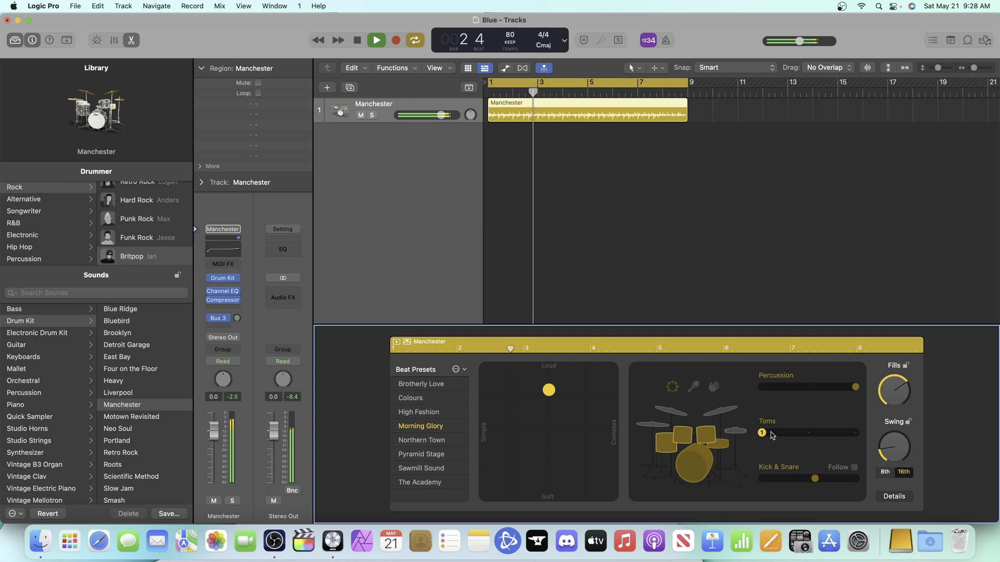
{"action": "left_click", "coordinate": [812, 434]}
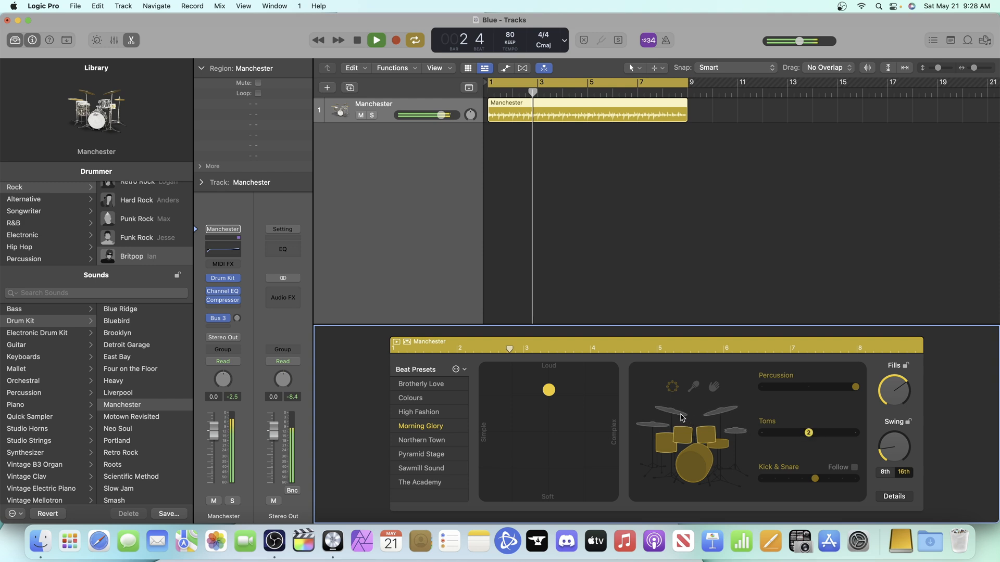
{"action": "left_click", "coordinate": [736, 430]}
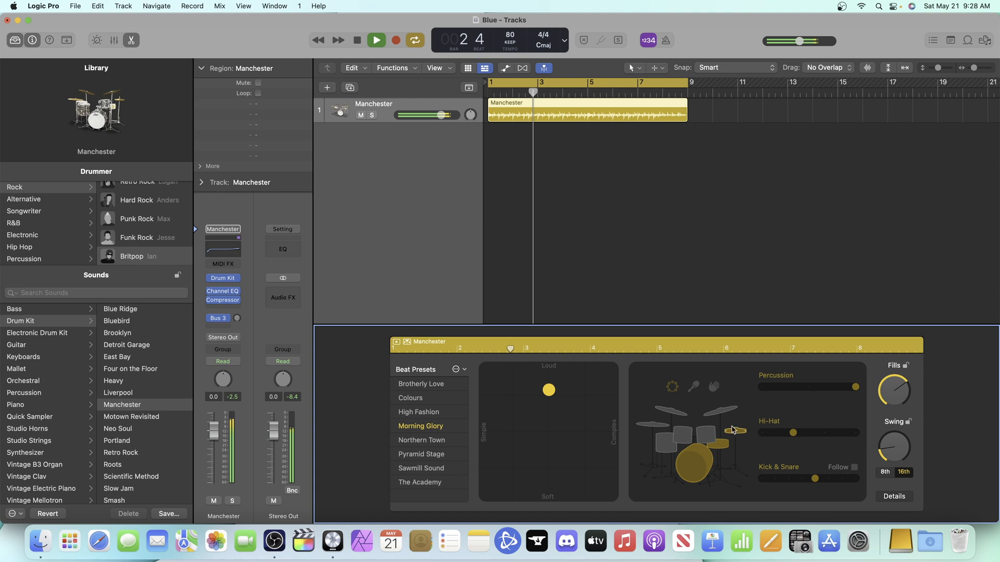
{"action": "left_click", "coordinate": [664, 413]}
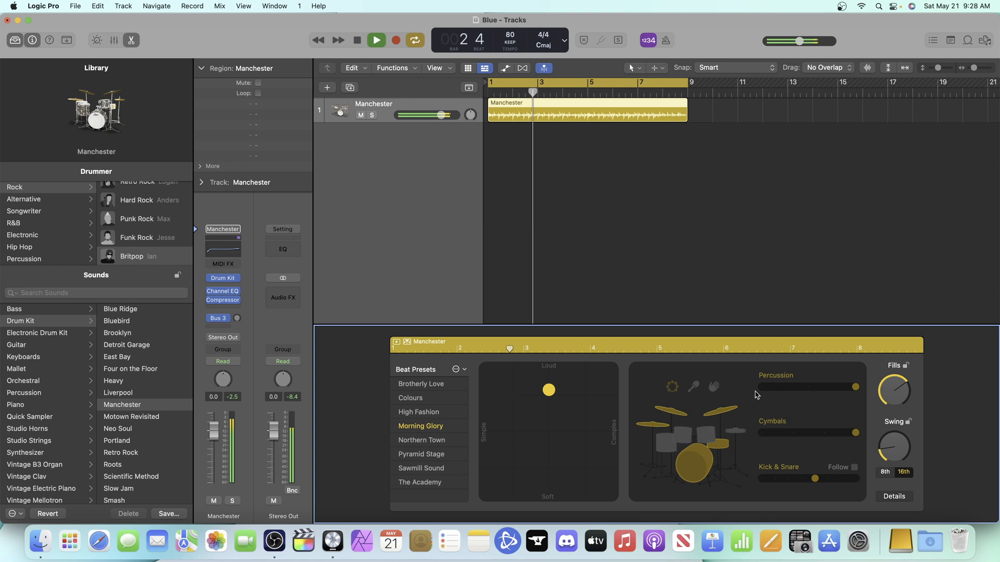
- Go through the tambourine and shaker percussion options and end with handclaps for the Manchester region
{"action": "left_click", "coordinate": [672, 387]}
{"action": "left_click", "coordinate": [694, 386]}
{"action": "left_click", "coordinate": [714, 388]}
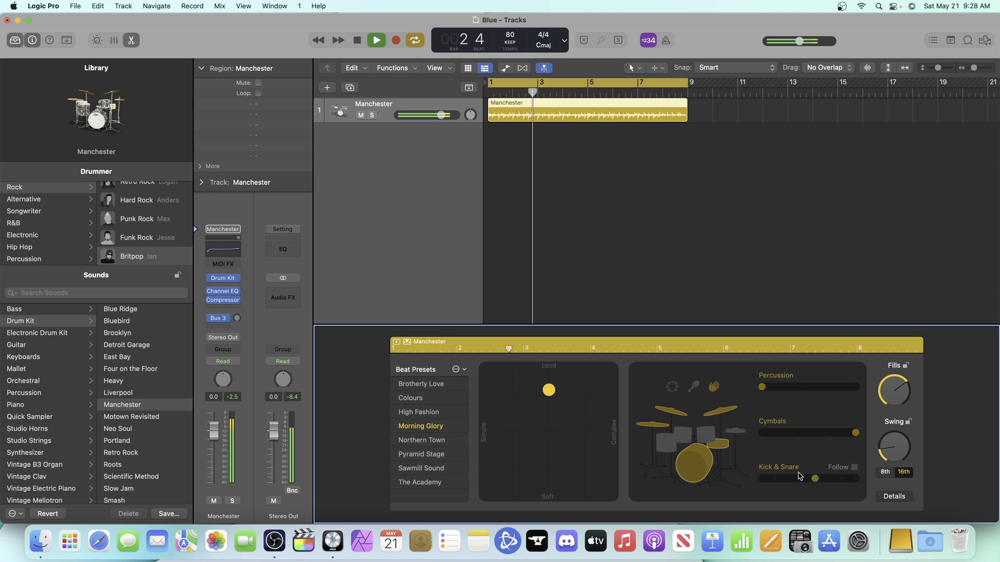
- Lower the Kick & Snare variation slightly and move the performance puck through the pad to the loud, complex corner
{"action": "left_click_drag", "start_coordinate": [816, 479], "coordinate": [803, 479]}
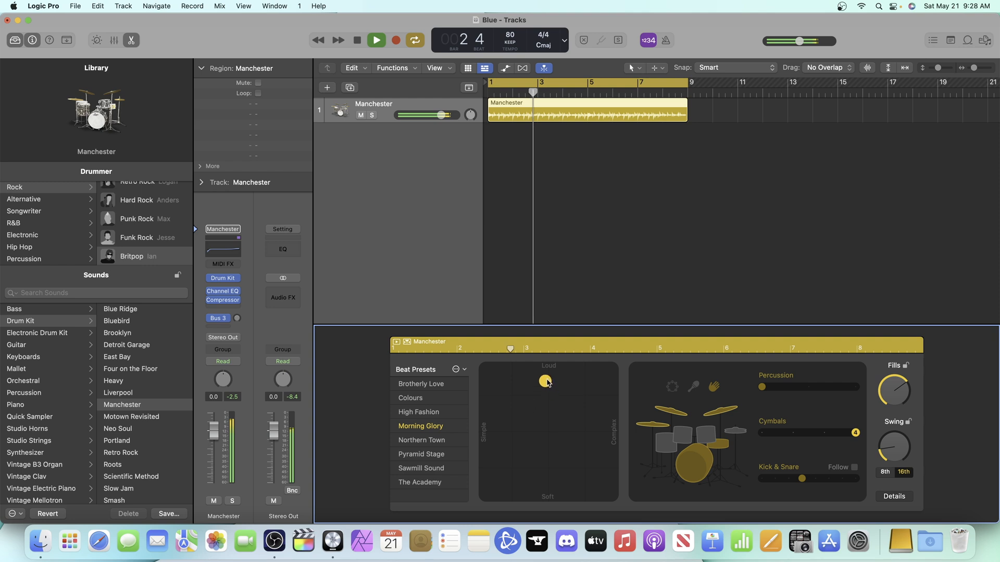
{"action": "left_click_drag", "start_coordinate": [531, 472], "coordinate": [479, 429]}
{"action": "left_click_drag", "start_coordinate": [479, 431], "coordinate": [613, 368]}
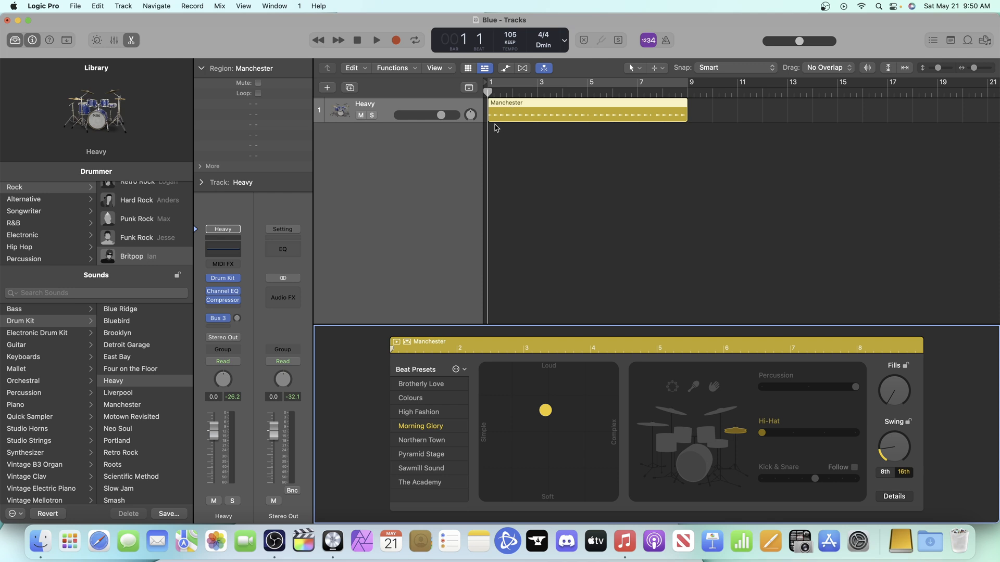
- Play the Manchester region from bar 1, reduce its fills to the minimum, and stop playback
{"action": "key", "text": "space"}
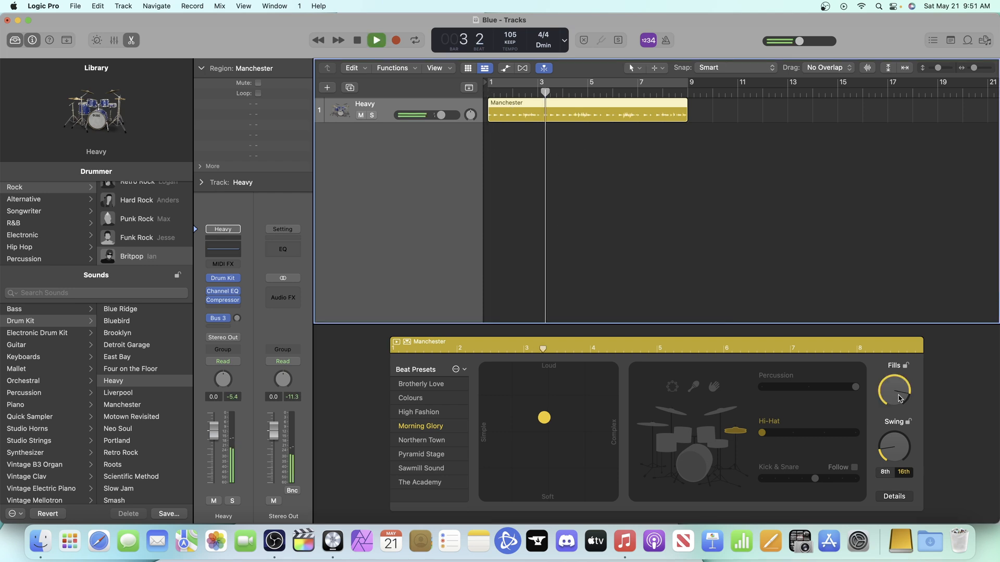
{"action": "left_click", "coordinate": [899, 398]}
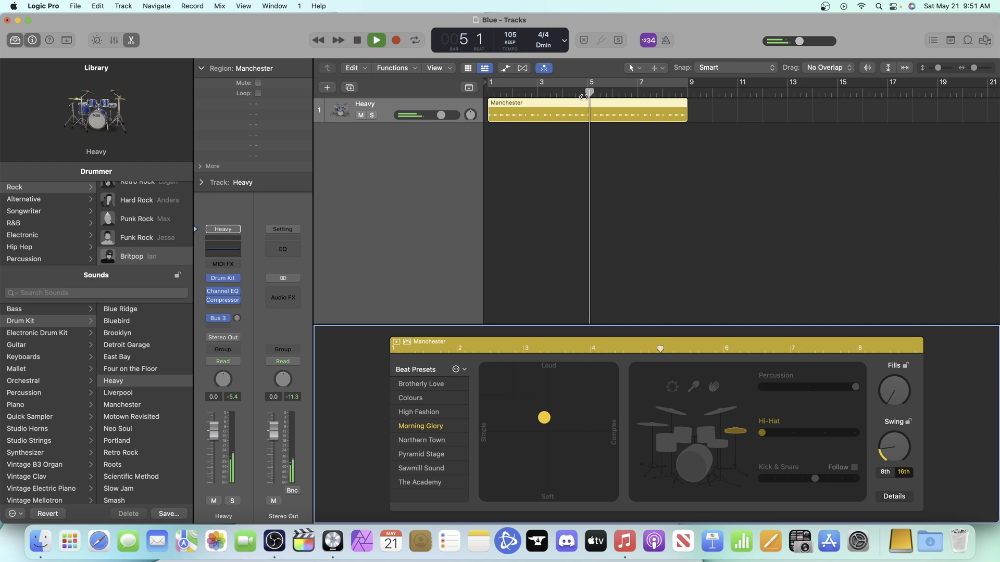
{"action": "key", "text": "space"}
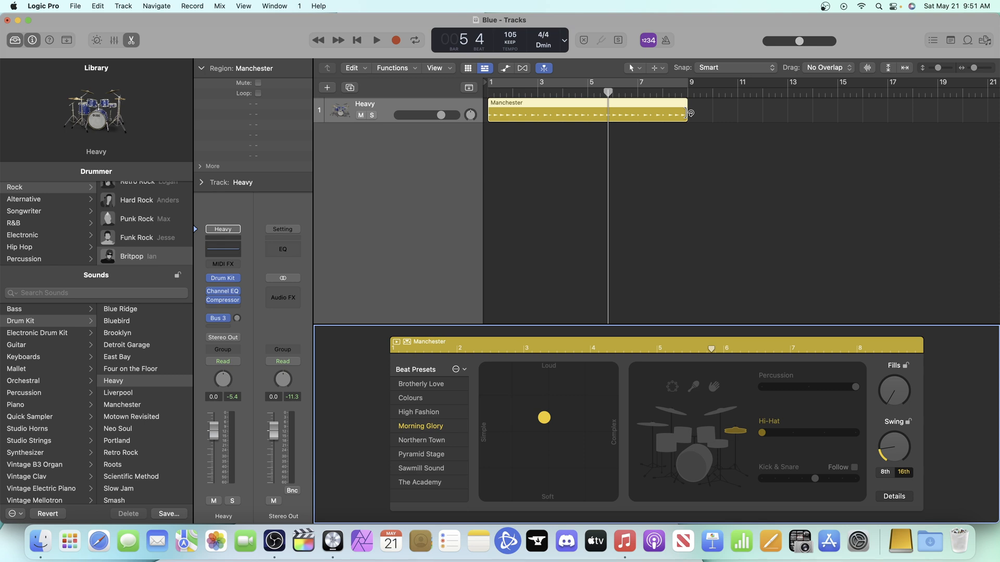
- Add a second Drummer region at bar 9, right after the Manchester region, and enable its kick and snare
{"action": "mouse_move", "coordinate": [694, 113]}
{"action": "left_click", "coordinate": [694, 111]}
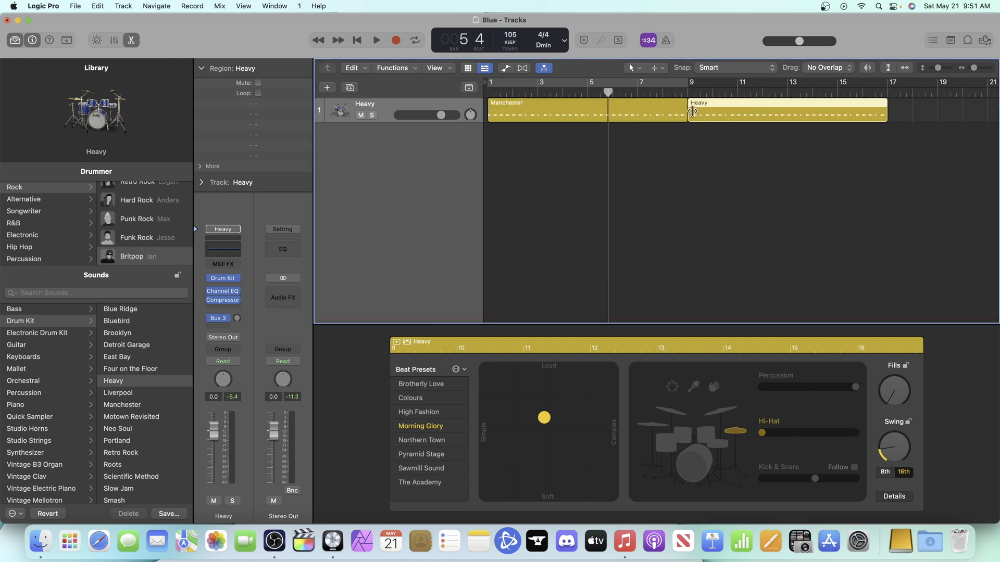
{"action": "left_click", "coordinate": [723, 106]}
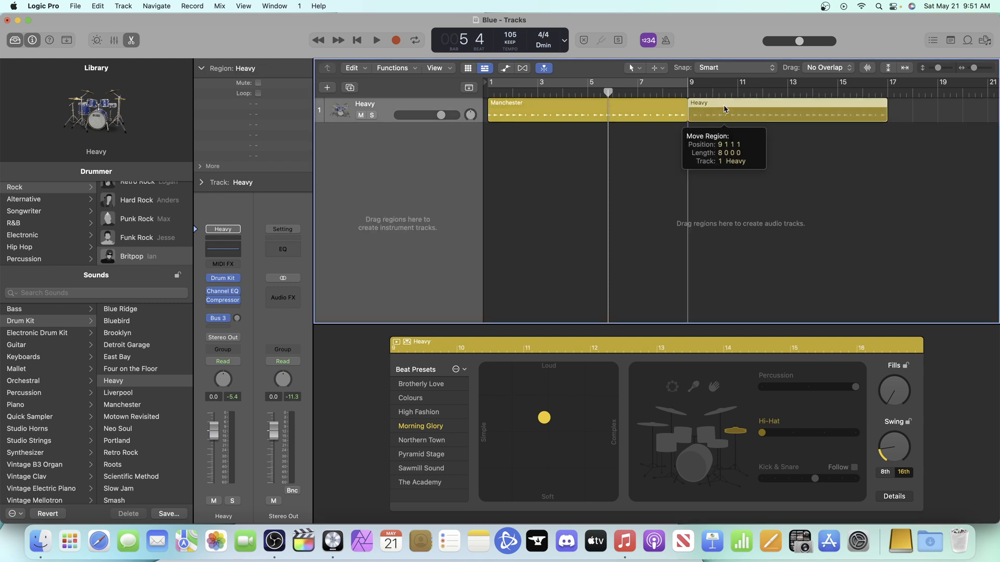
{"action": "left_click", "coordinate": [700, 465]}
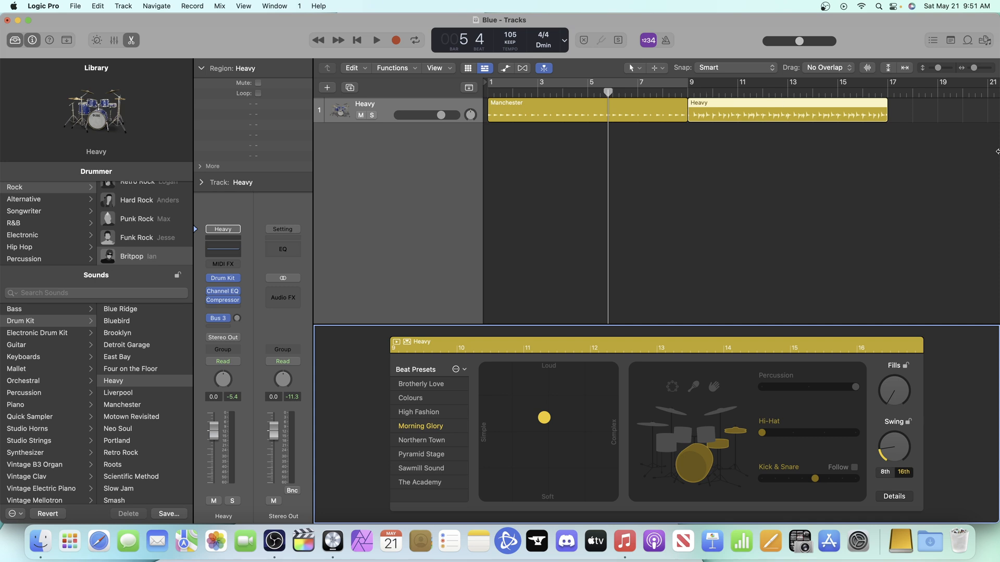
- Try shortening the second Drummer region and looping it over the freed bars
{"action": "mouse_move", "coordinate": [885, 115]}
{"action": "left_mouse_down"}
{"action": "mouse_move", "coordinate": [847, 115]}
{"action": "mouse_move", "coordinate": [885, 121]}
{"action": "left_mouse_up"}
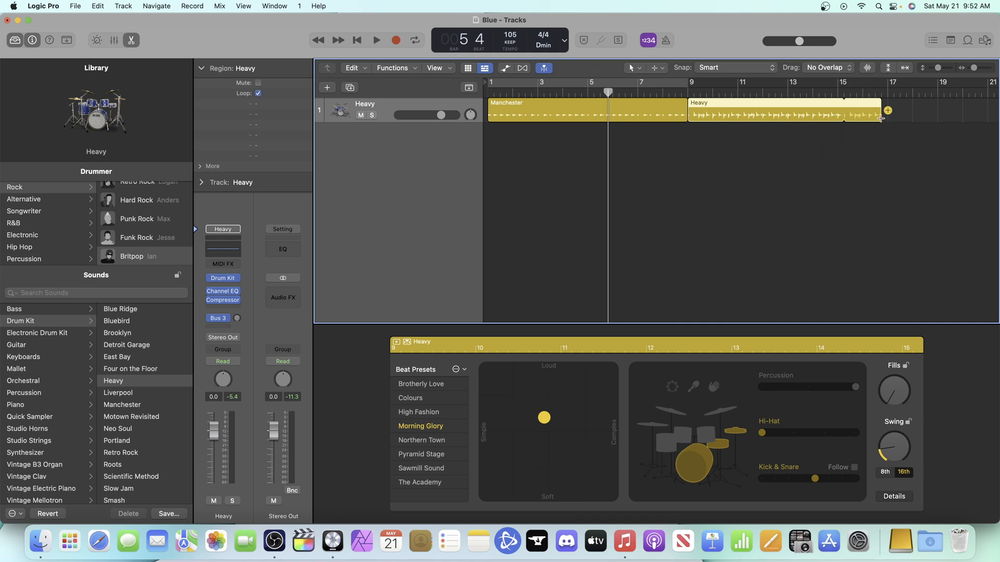
{"action": "left_click", "coordinate": [882, 119]}
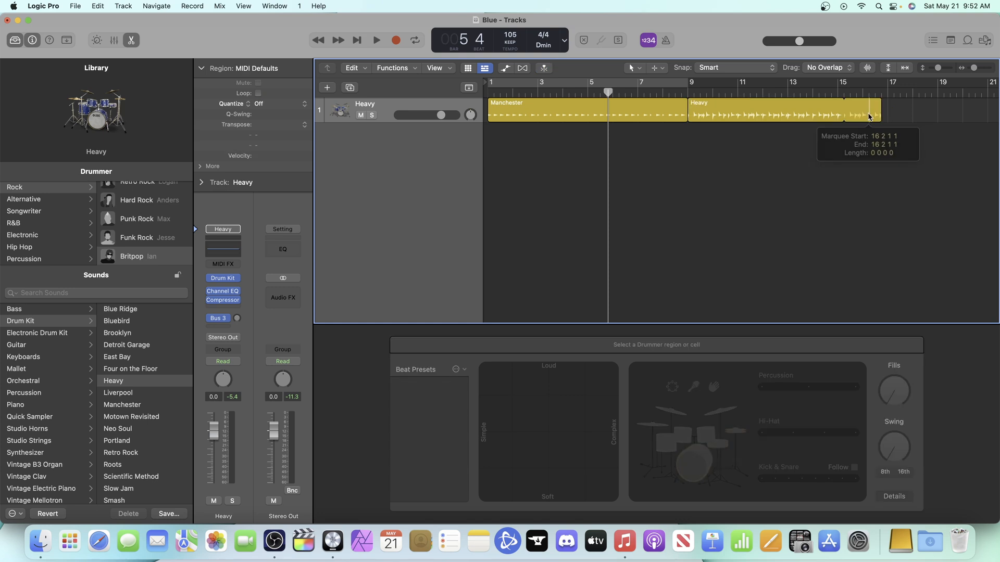
{"action": "left_click_drag", "start_coordinate": [881, 106], "coordinate": [800, 116]}
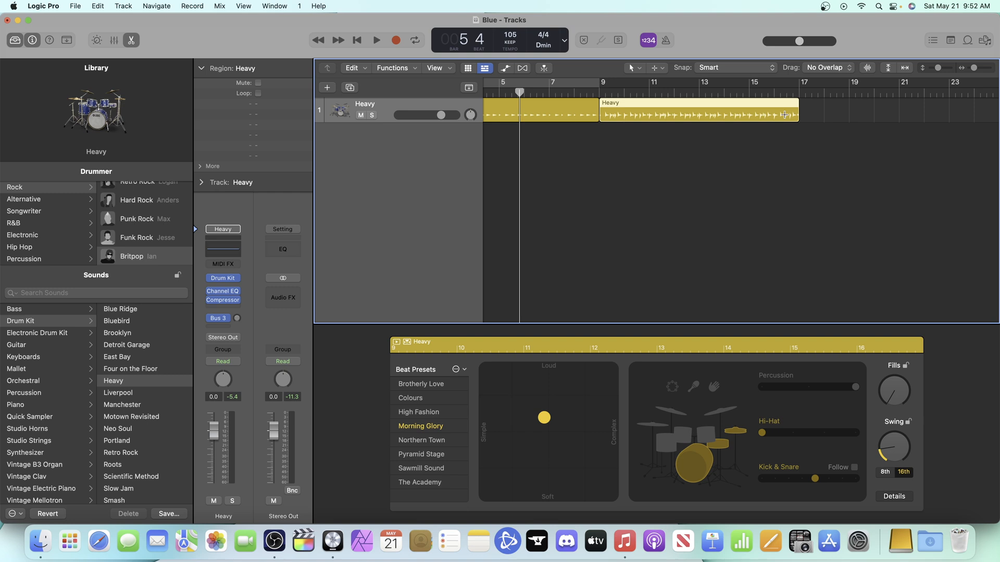
- Undo the last two region edits and redo them
{"action": "key", "text": "super+z"}
{"action": "key", "text": "super+z"}
{"action": "key", "text": "super+shift+z"}
{"action": "key", "text": "super+shift+z"}
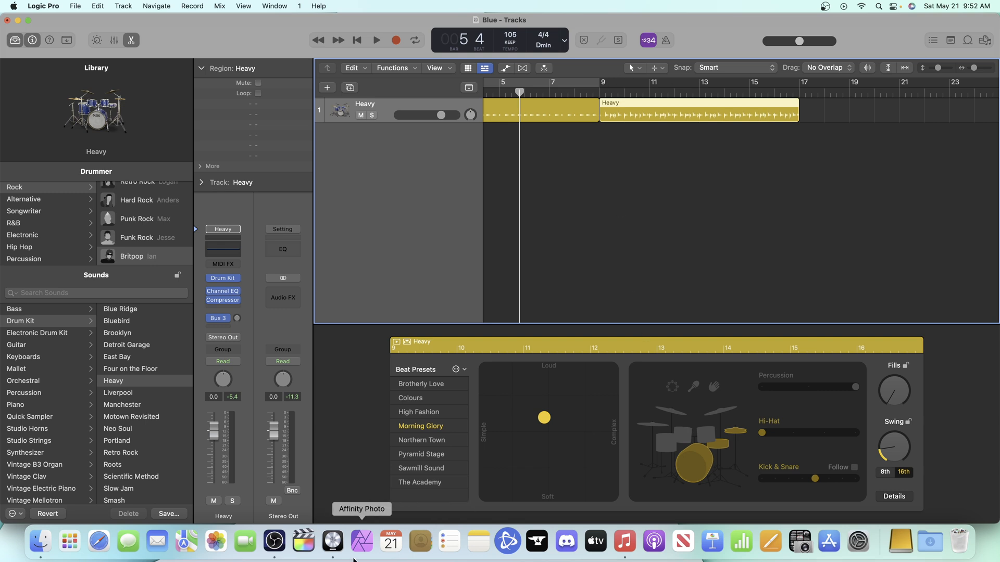
- Switch to the Music app and play the song "Blue" by Tangent Theory as a reference
{"action": "left_click", "coordinate": [625, 542]}
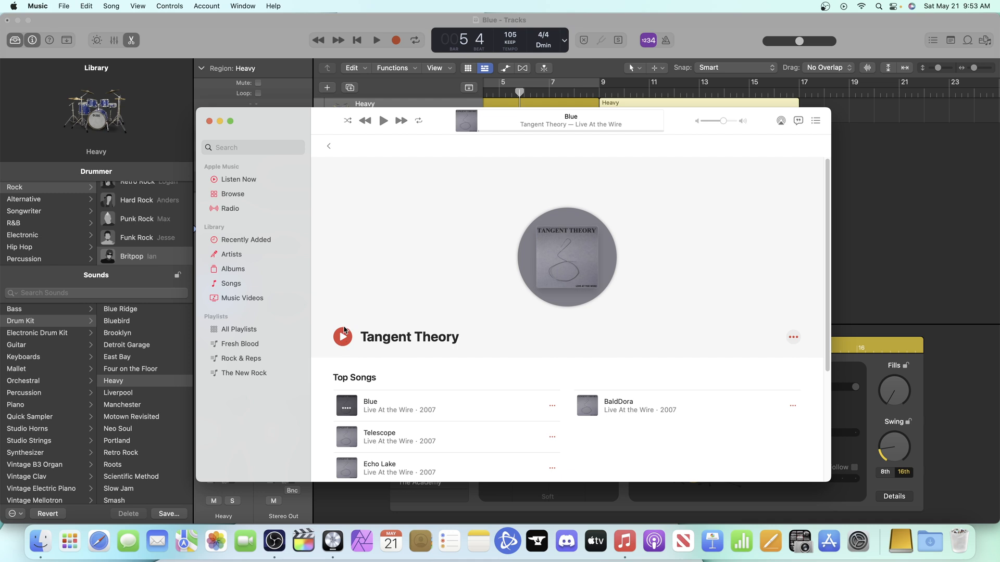
{"action": "left_click", "coordinate": [345, 410]}
{"action": "left_click", "coordinate": [346, 407]}
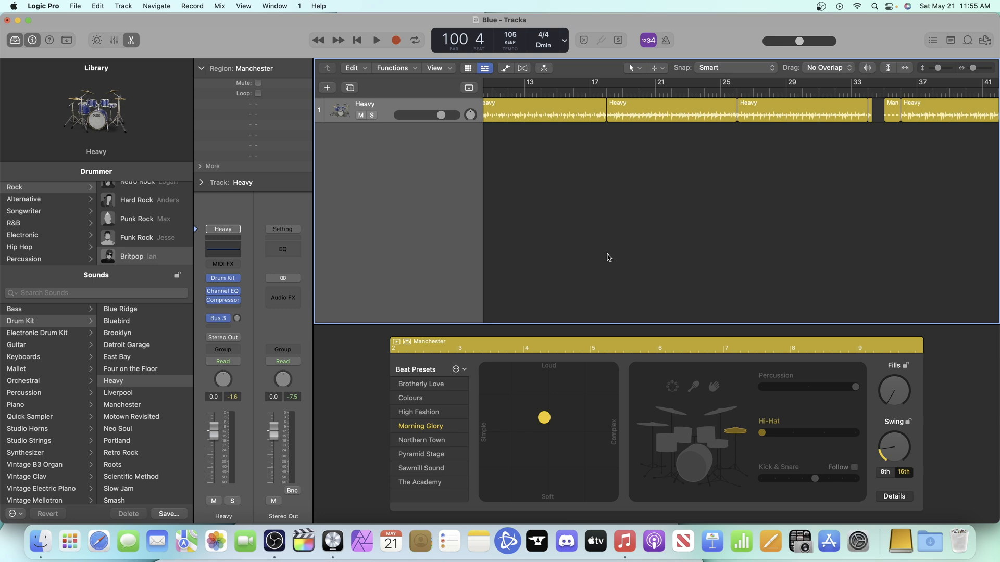
- Examine the Drummer settings of the Heavy regions starting at bars 10 and 18
{"action": "scroll", "coordinate": [605, 257], "scroll_direction": "left", "scroll_amount": 5}
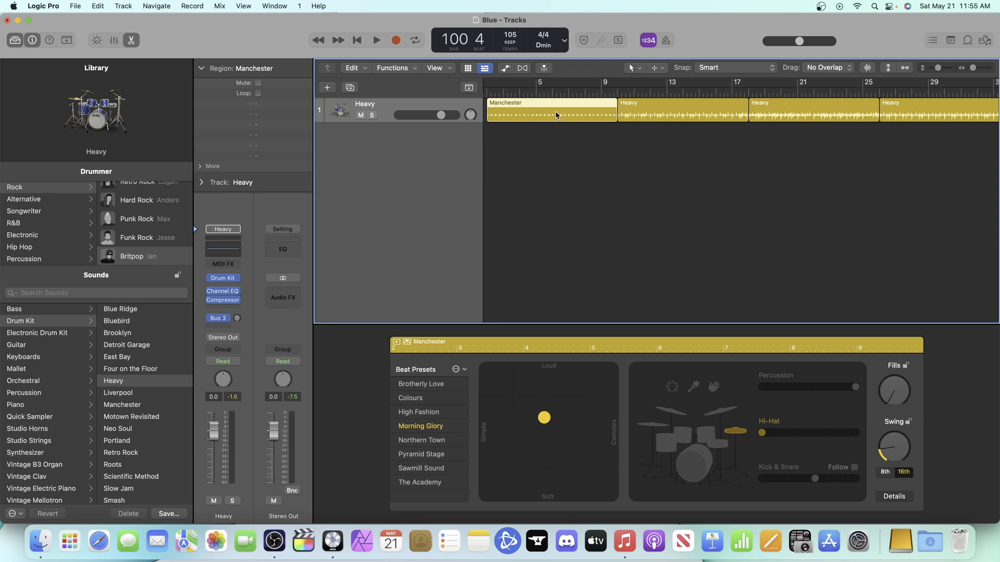
{"action": "left_click", "coordinate": [655, 106]}
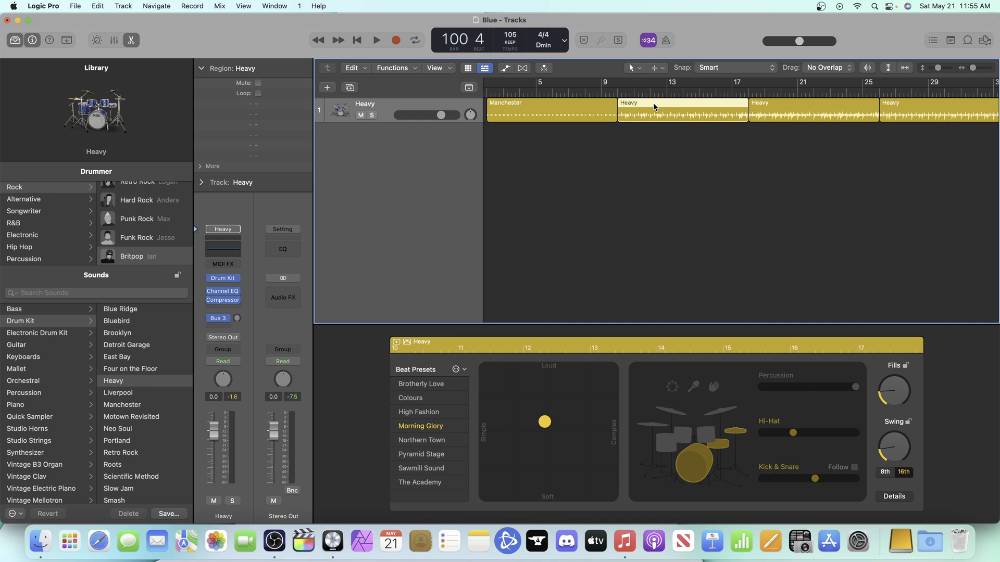
{"action": "left_click", "coordinate": [792, 111]}
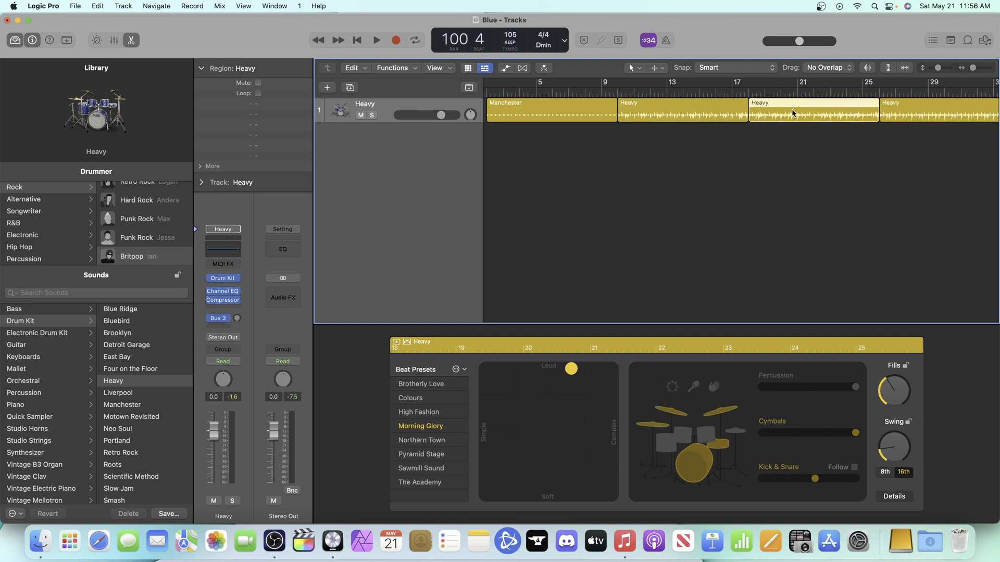
- Play the transitions between the drum regions from bar 8, about bar 17 and about bar 25, then stop
{"action": "left_click", "coordinate": [585, 92]}
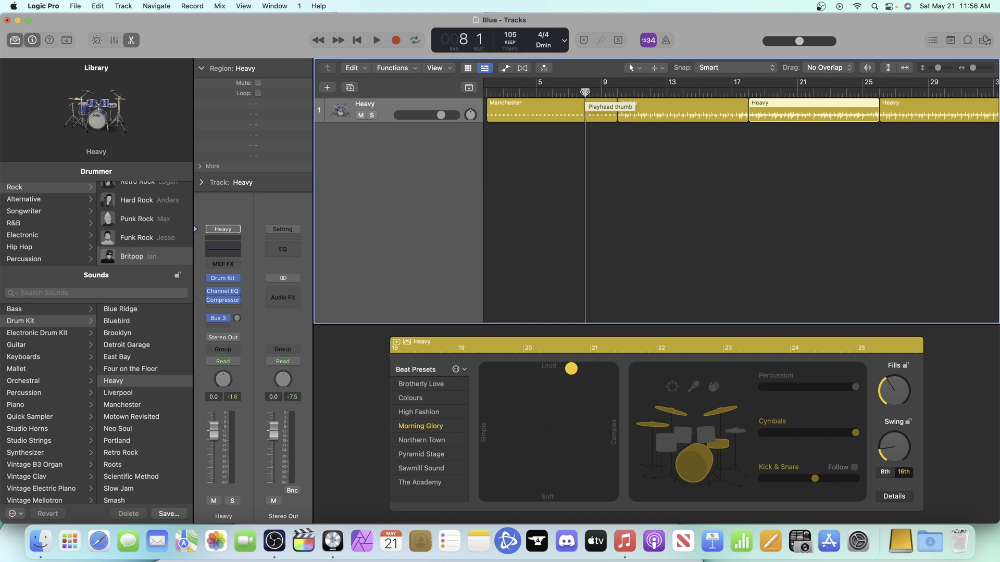
{"action": "key", "text": "space"}
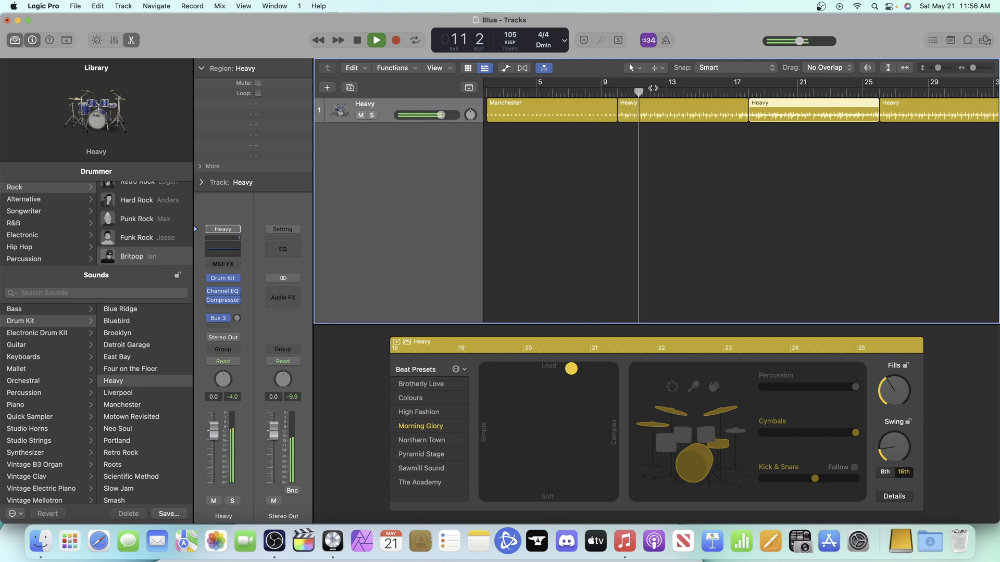
{"action": "left_click", "coordinate": [733, 92]}
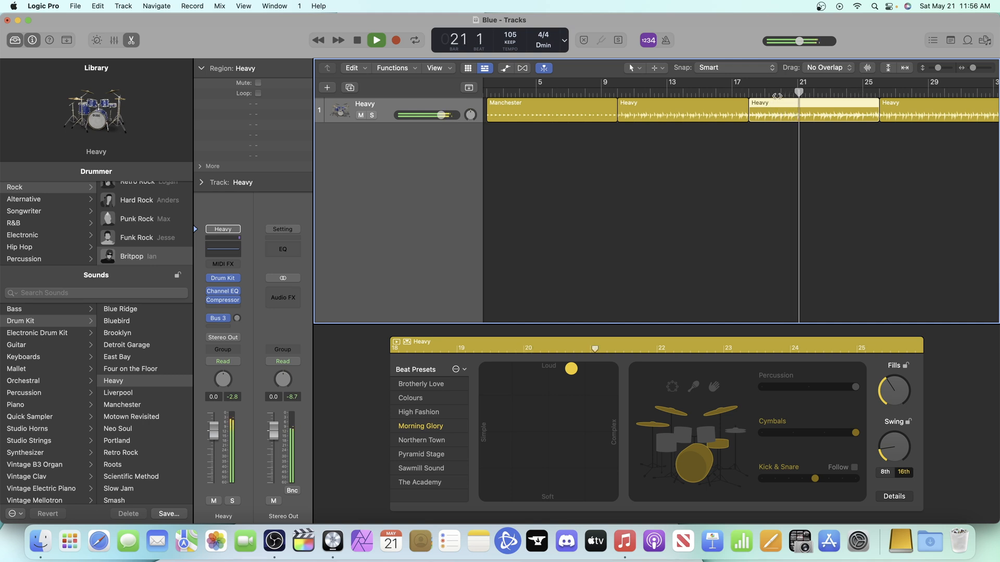
{"action": "left_click", "coordinate": [871, 92]}
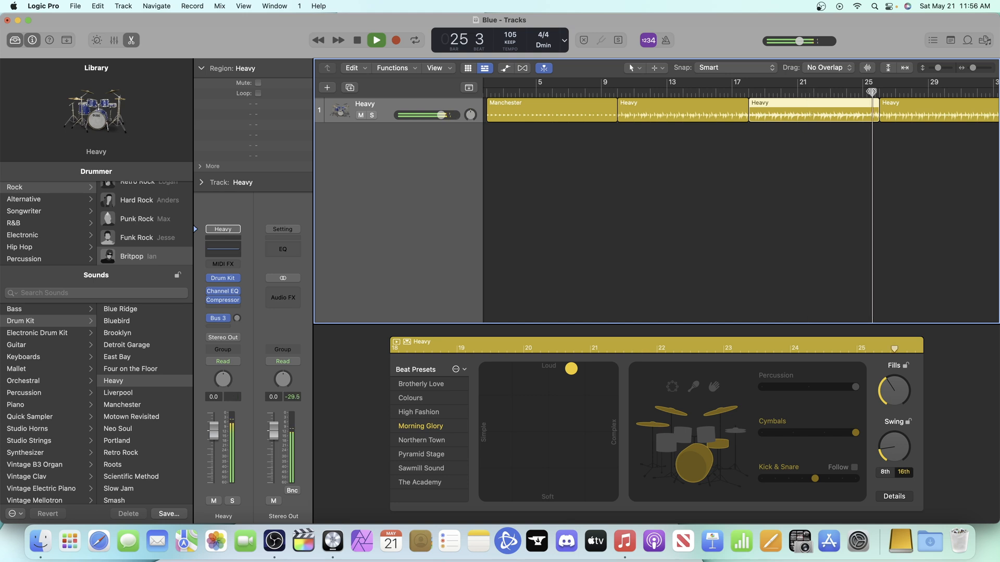
{"action": "key", "text": "space"}
- Compare the Drummer settings of the Heavy regions at bars 10 and 26, and play the transition into bar 26
{"action": "left_click", "coordinate": [895, 110]}
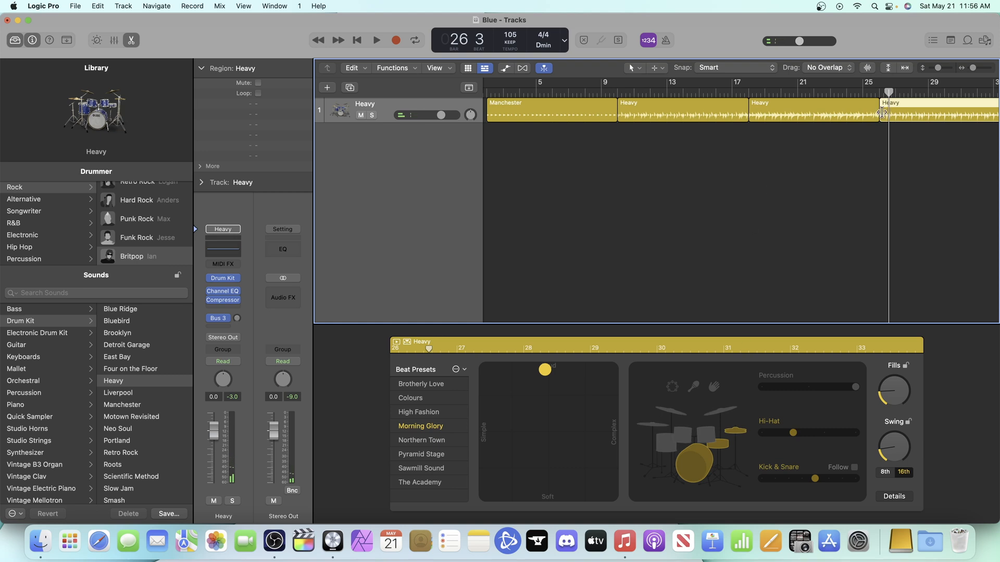
{"action": "left_click", "coordinate": [691, 117]}
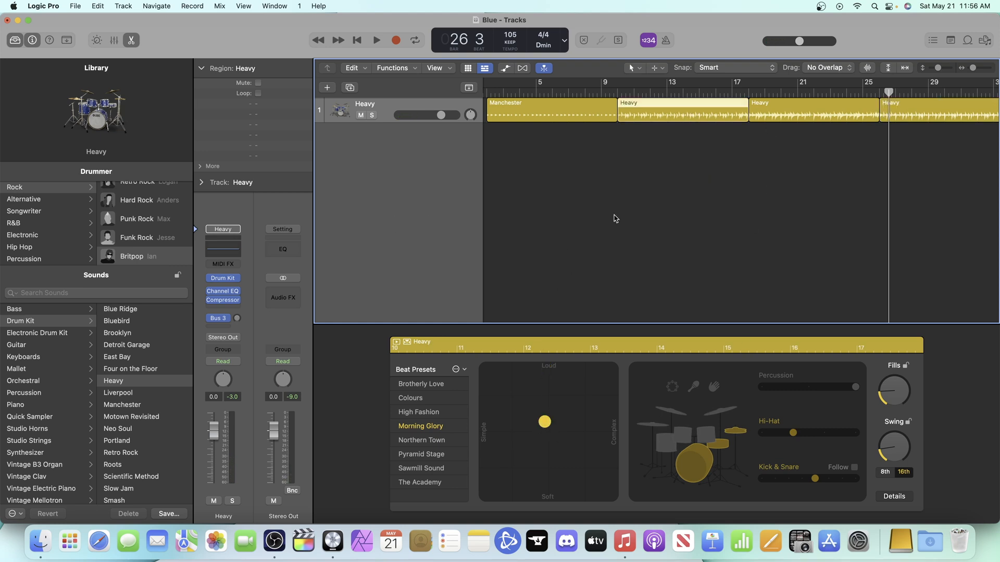
{"action": "left_click", "coordinate": [924, 107]}
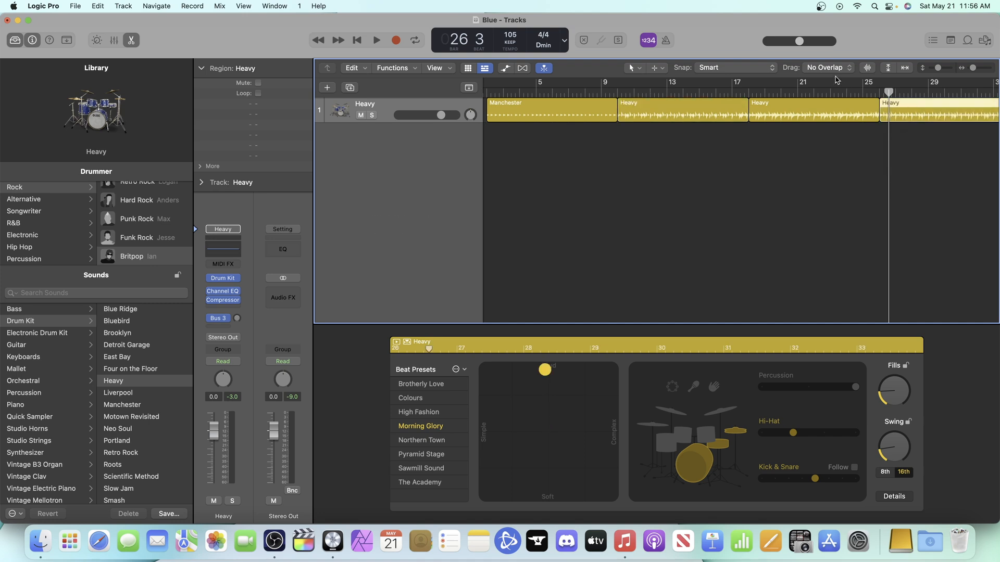
{"action": "left_click", "coordinate": [859, 93]}
{"action": "key", "text": "space"}
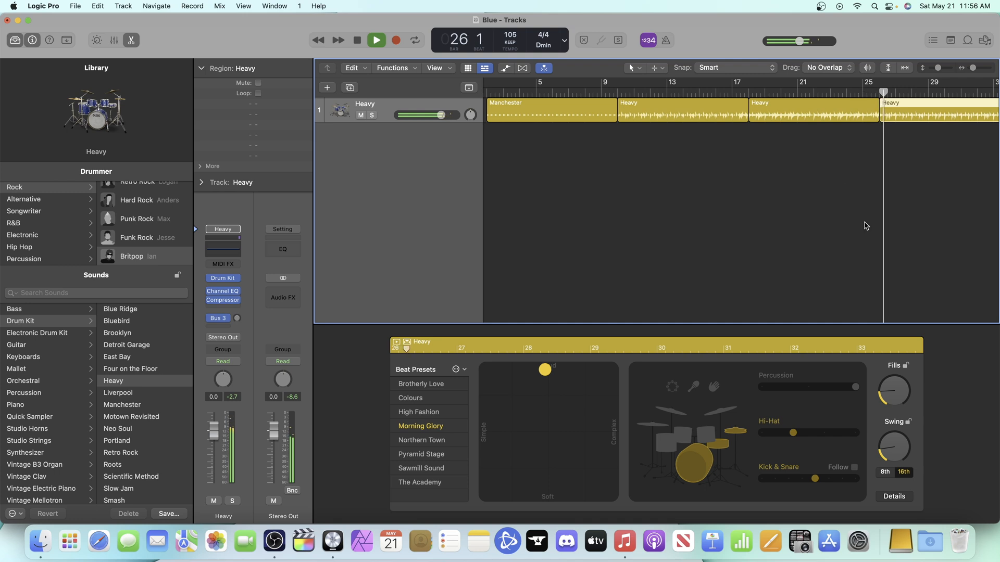
- Stop playback, place the playhead at bar 31, and play the end of the Heavy region through the break to bar 35
{"action": "key", "text": "space"}
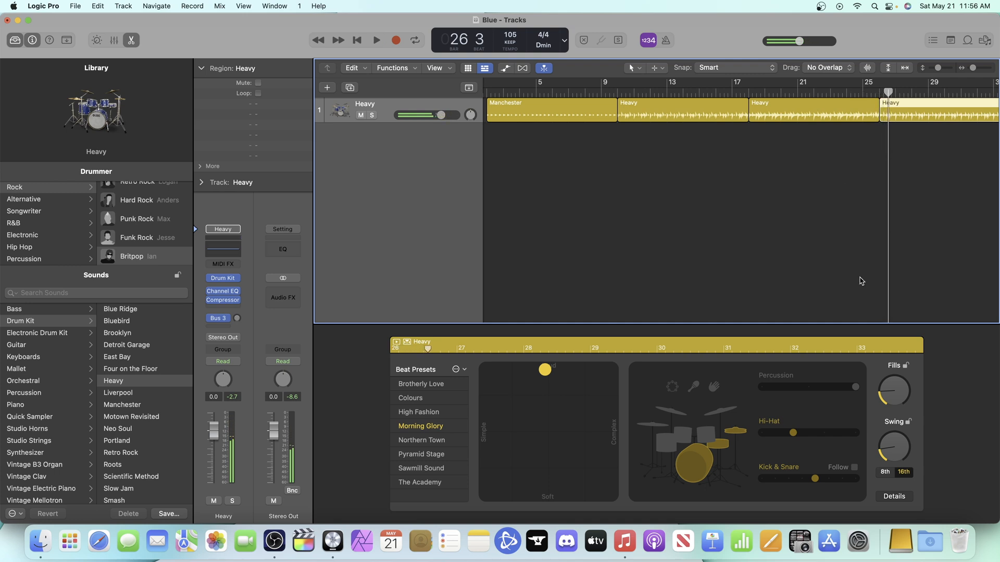
{"action": "scroll", "coordinate": [862, 278], "scroll_direction": "right", "scroll_amount": 5}
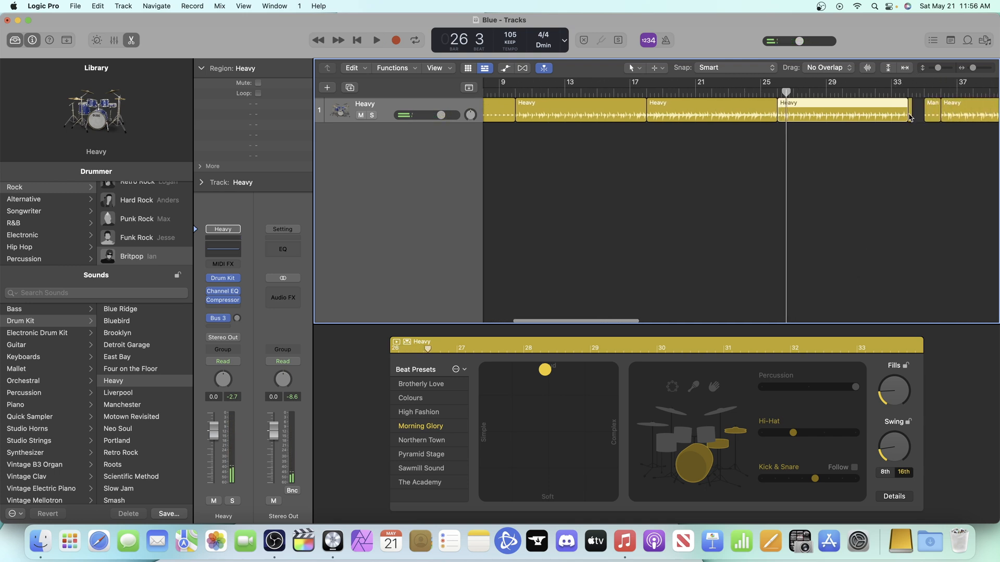
{"action": "key", "text": "super+Right"}
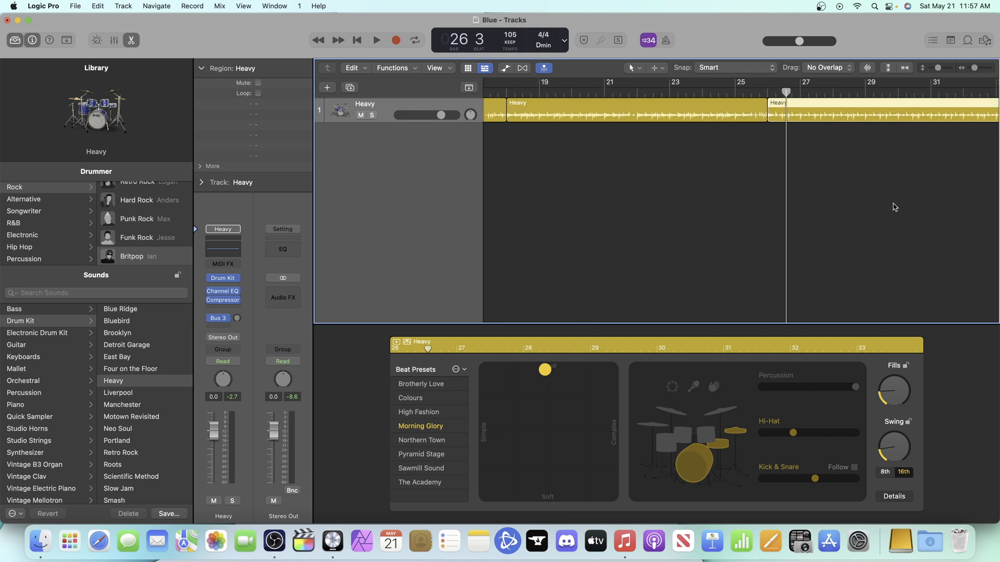
{"action": "key", "text": "super+Right"}
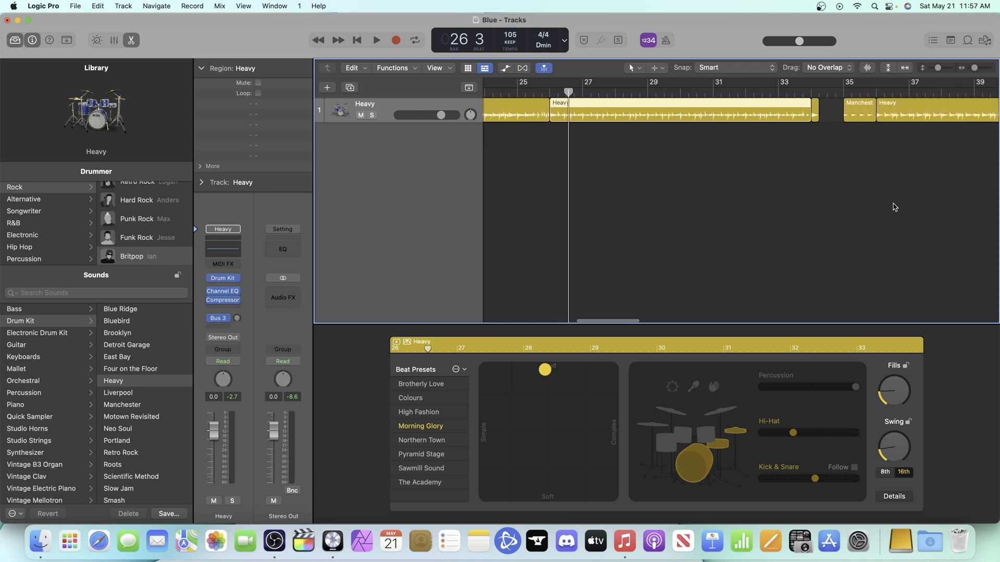
{"action": "key", "text": "super+Right"}
{"action": "key", "text": "super+Right"}
{"action": "scroll", "coordinate": [893, 207], "scroll_direction": "right", "scroll_amount": 8}
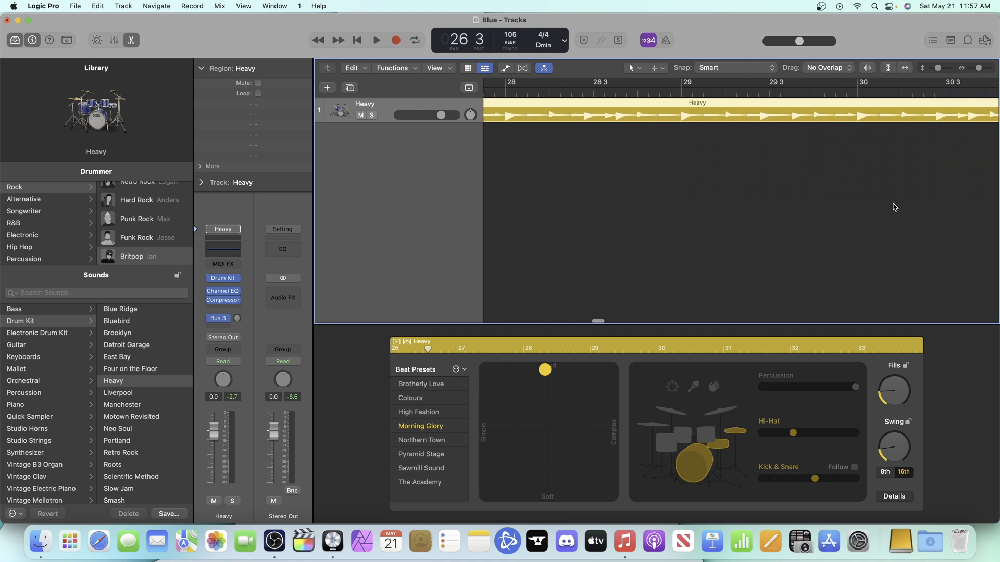
{"action": "scroll", "coordinate": [894, 208], "scroll_direction": "right", "scroll_amount": 5}
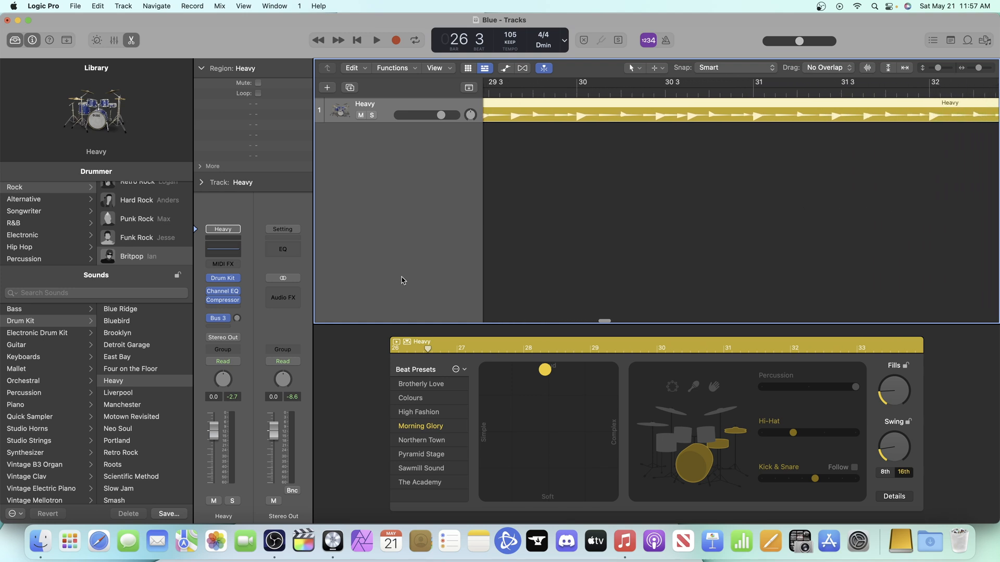
{"action": "scroll", "coordinate": [874, 149], "scroll_direction": "right", "scroll_amount": 12}
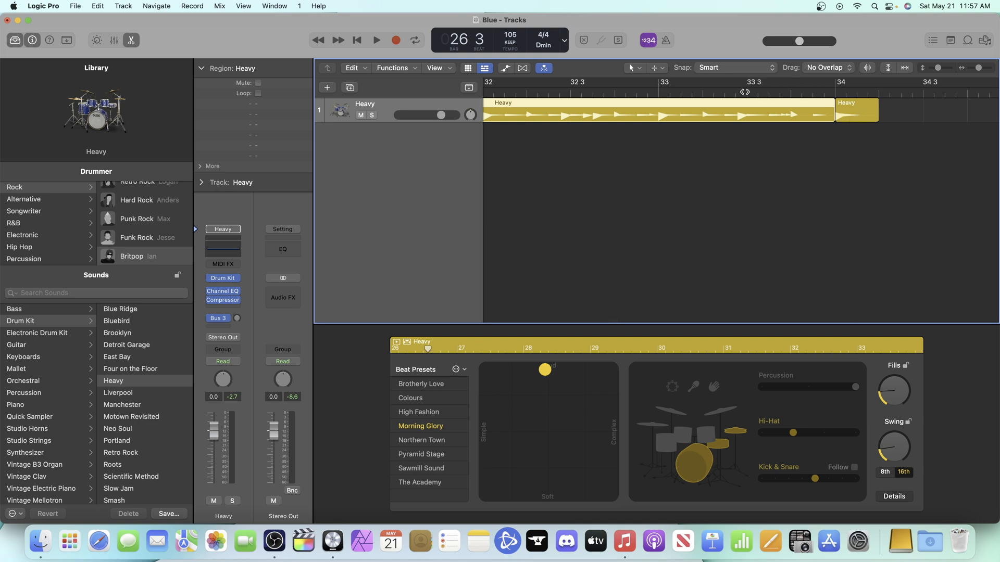
{"action": "left_click", "coordinate": [550, 94]}
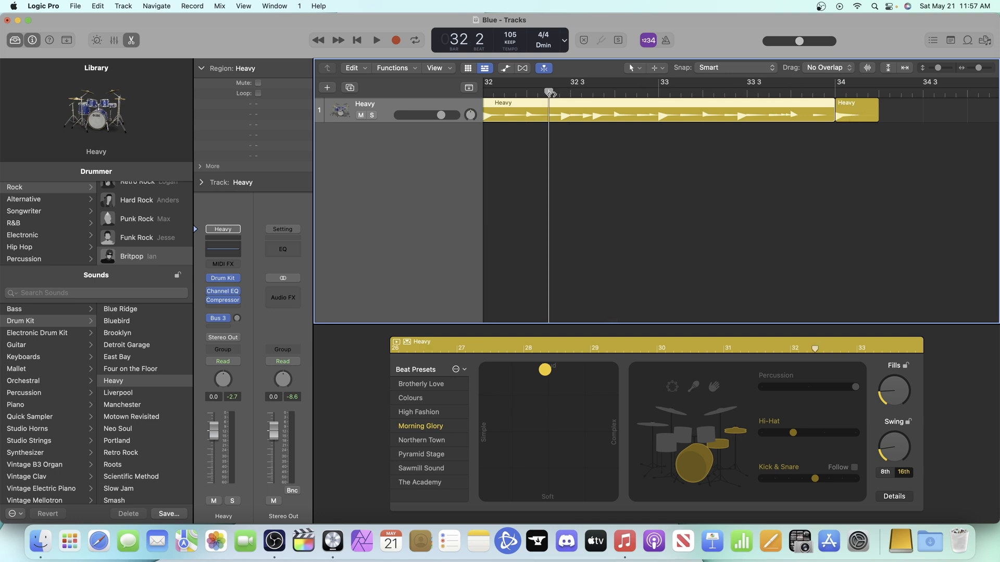
{"action": "key", "text": "super+Left"}
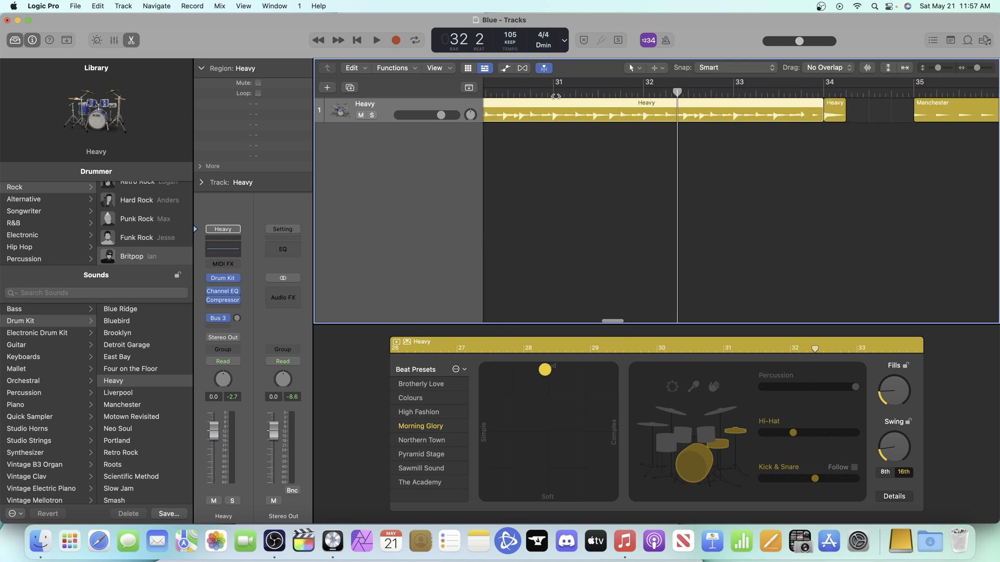
{"action": "left_click", "coordinate": [590, 92]}
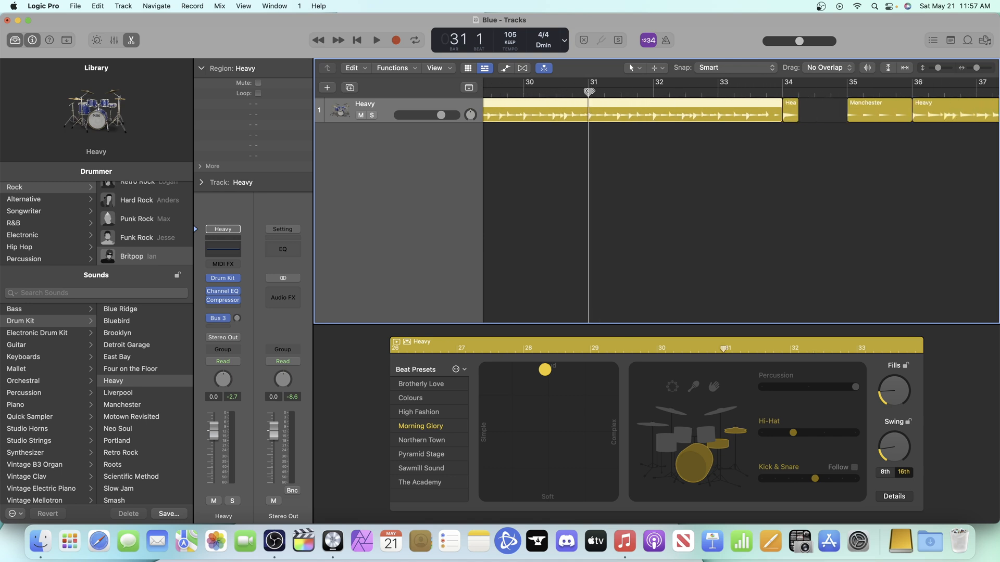
{"action": "key", "text": "space"}
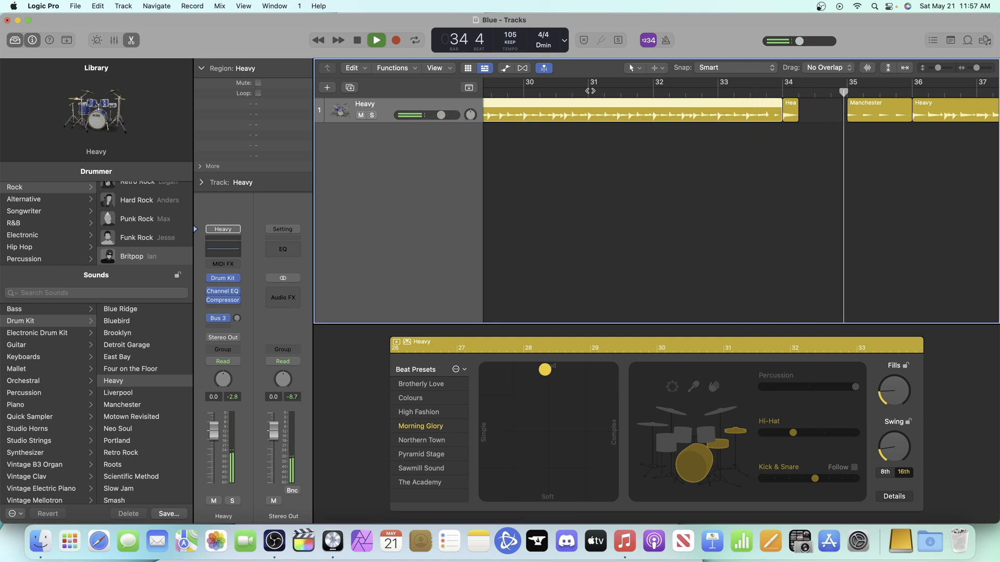
{"action": "key", "text": "space"}
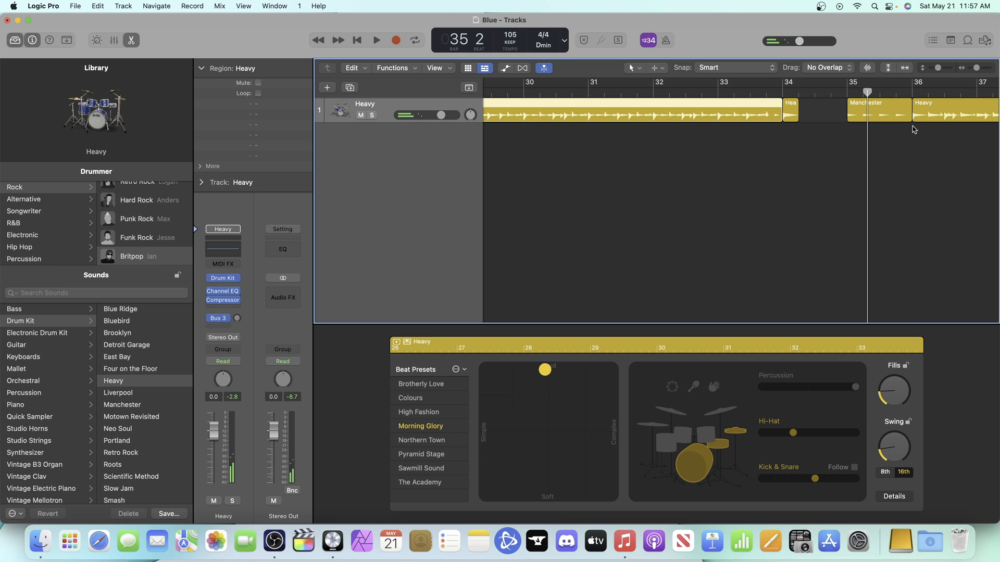
- Select the Manchester region at bar 35 and play its transition into the Heavy region at bar 36
{"action": "left_click", "coordinate": [881, 110]}
{"action": "key", "text": "space"}
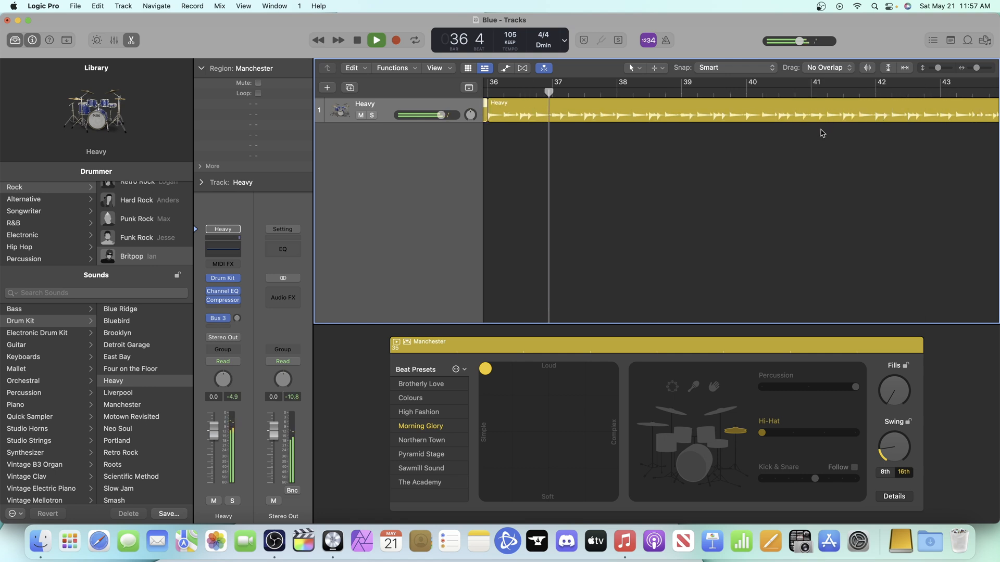
{"action": "key", "text": "space"}
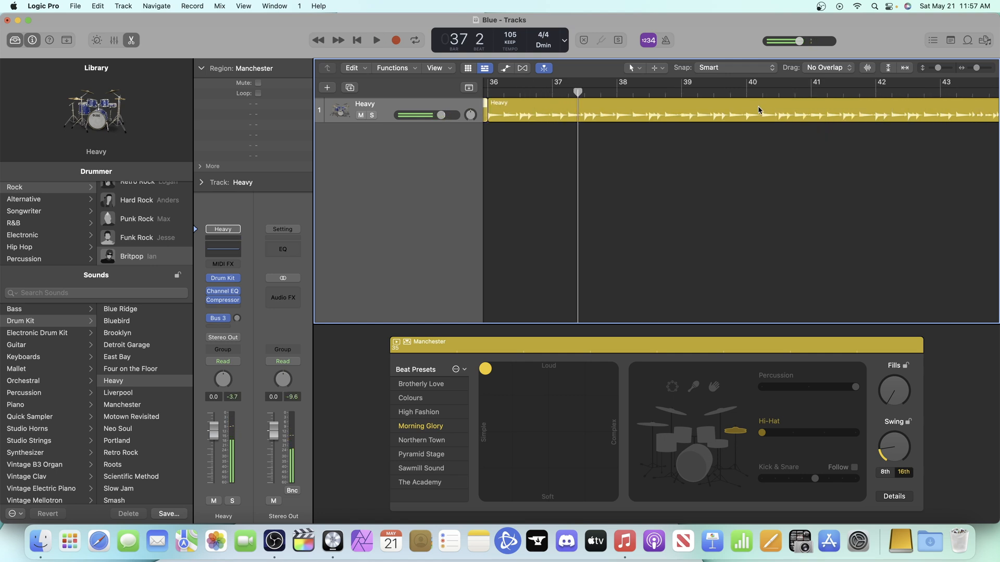
- Examine the Drummer settings of the looped Heavy region at bar 36 and the one-bar Heavy regions at bars 52, 53 and 54
{"action": "left_click", "coordinate": [759, 106]}
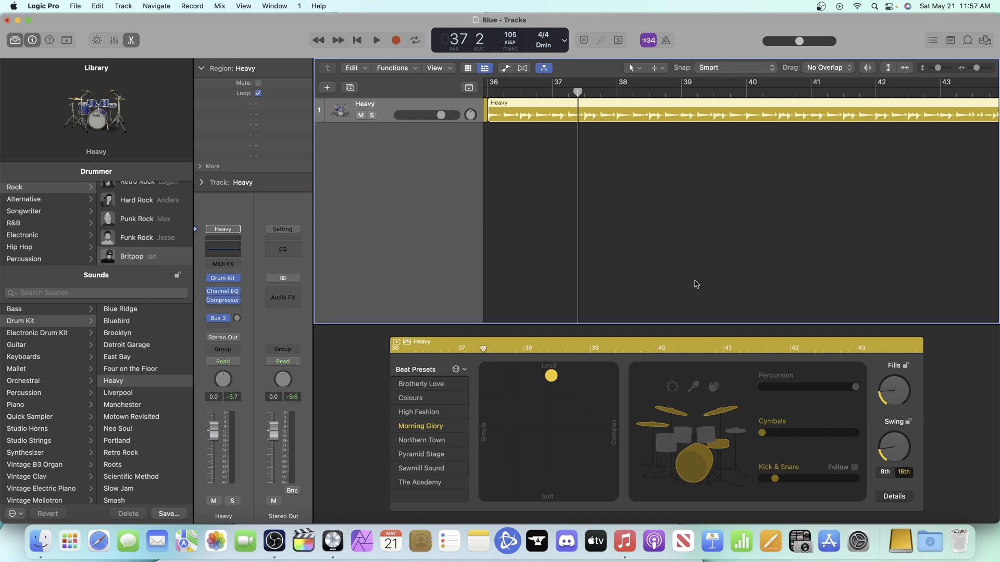
{"action": "scroll", "coordinate": [842, 229], "scroll_direction": "right", "scroll_amount": 10}
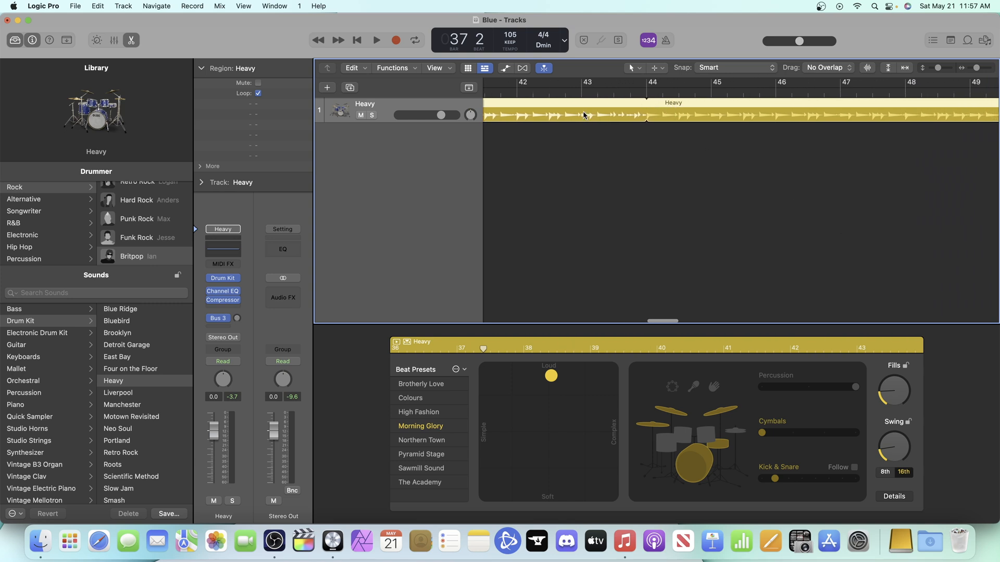
{"action": "scroll", "coordinate": [708, 211], "scroll_direction": "right", "scroll_amount": 10}
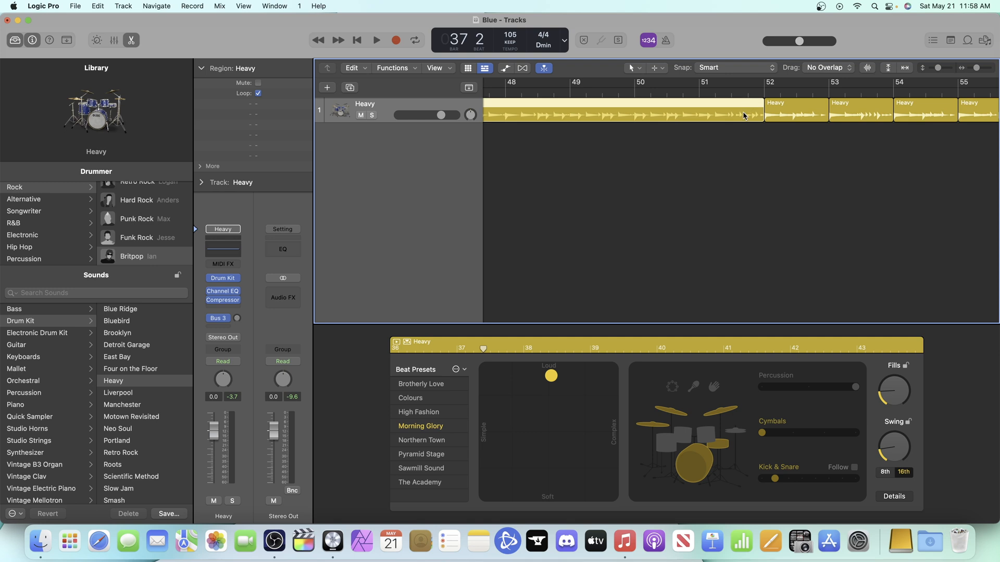
{"action": "left_click", "coordinate": [786, 111]}
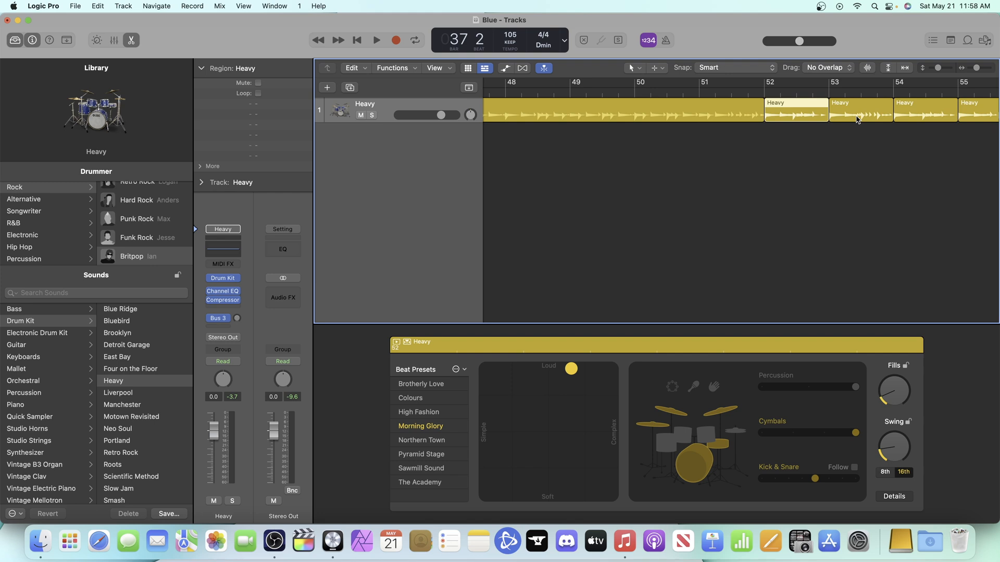
{"action": "left_click", "coordinate": [858, 119]}
{"action": "left_click", "coordinate": [922, 121]}
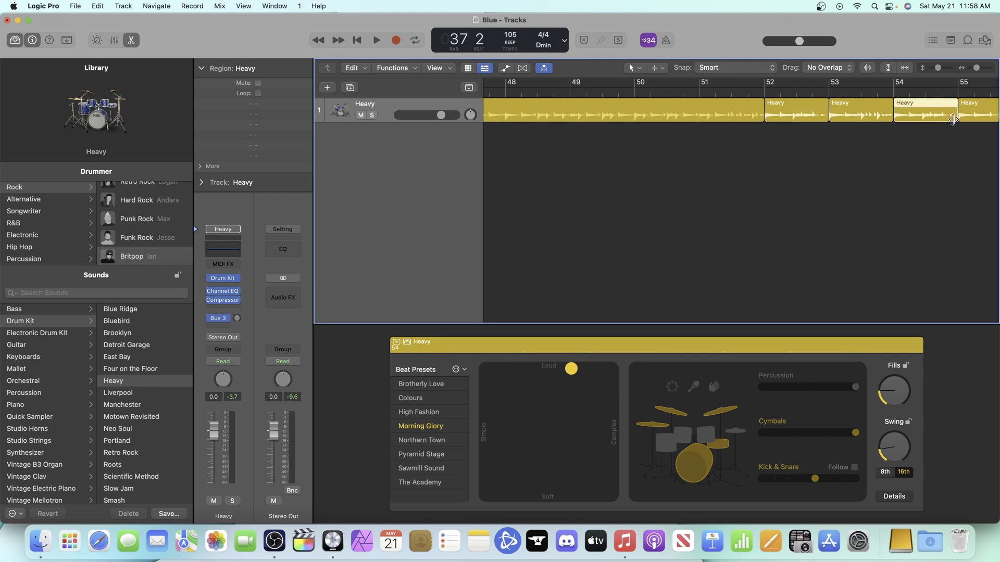
- Play the drum part from bar 50 through the one-bar Heavy regions to bar 60, then stop
{"action": "left_click", "coordinate": [633, 93]}
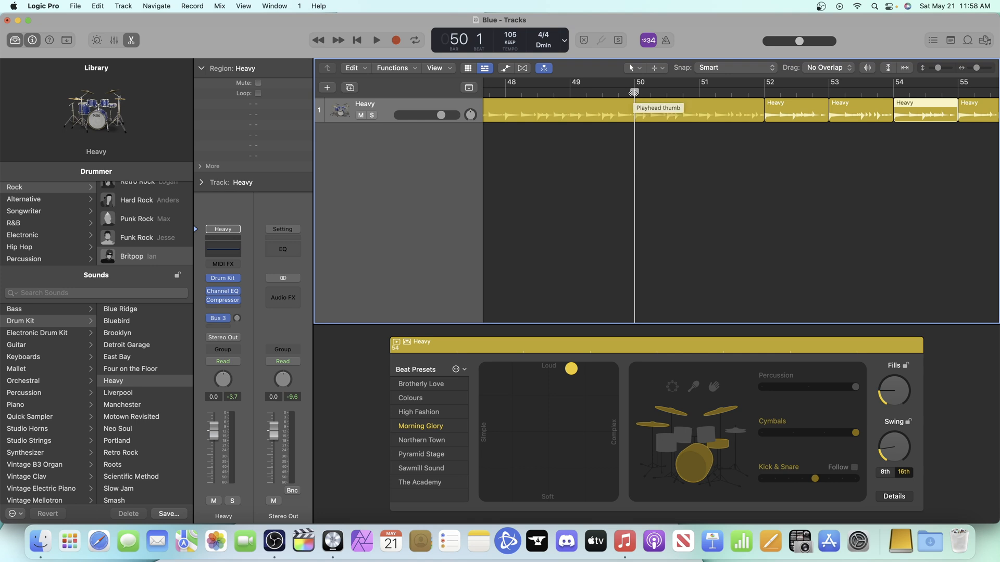
{"action": "key", "text": "space"}
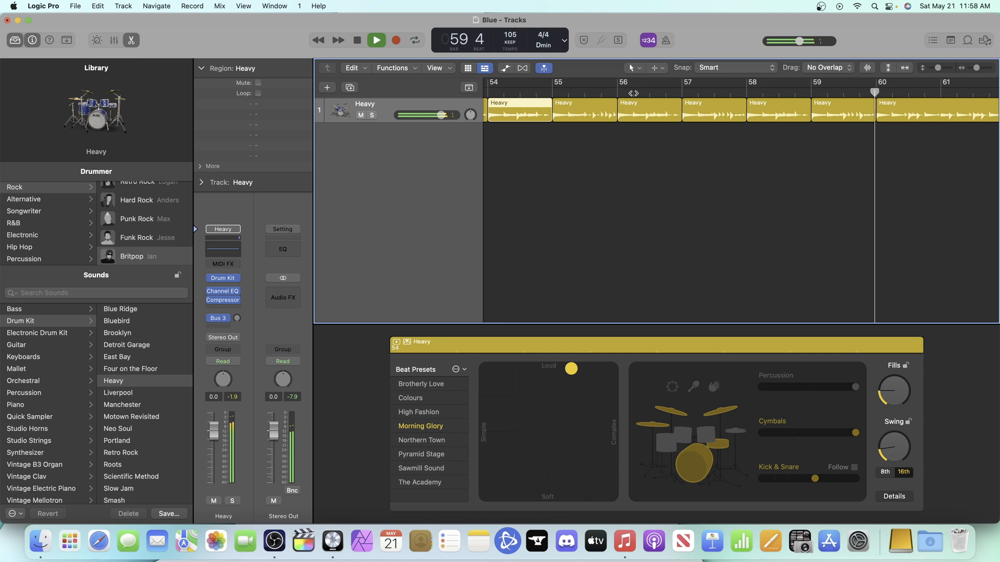
{"action": "key", "text": "space"}
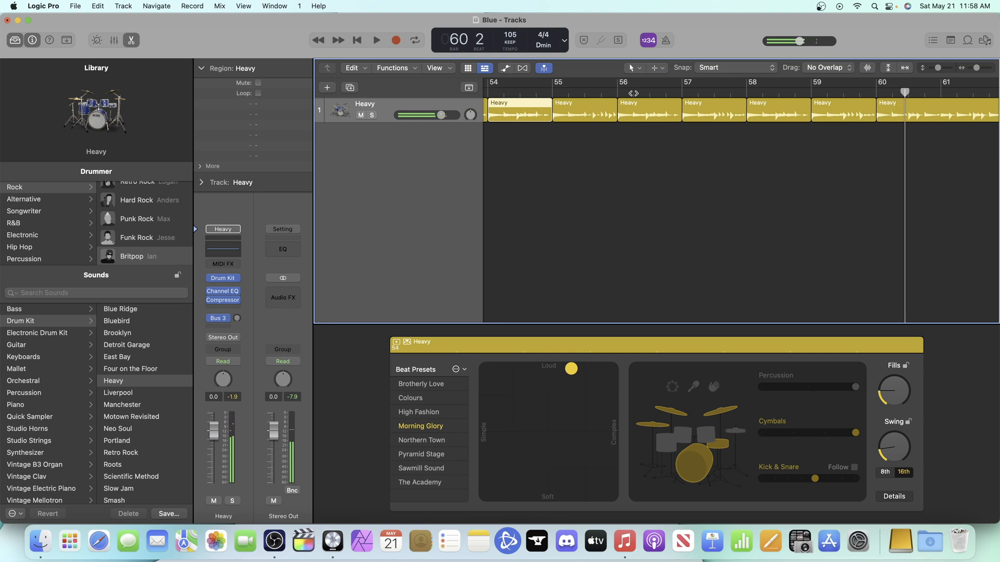
- Review the remaining drum regions up to about bar 97 and place the playhead at bar 75
{"action": "scroll", "coordinate": [634, 93], "scroll_direction": "right", "scroll_amount": 15}
{"action": "scroll", "coordinate": [636, 94], "scroll_direction": "right", "scroll_amount": 3}
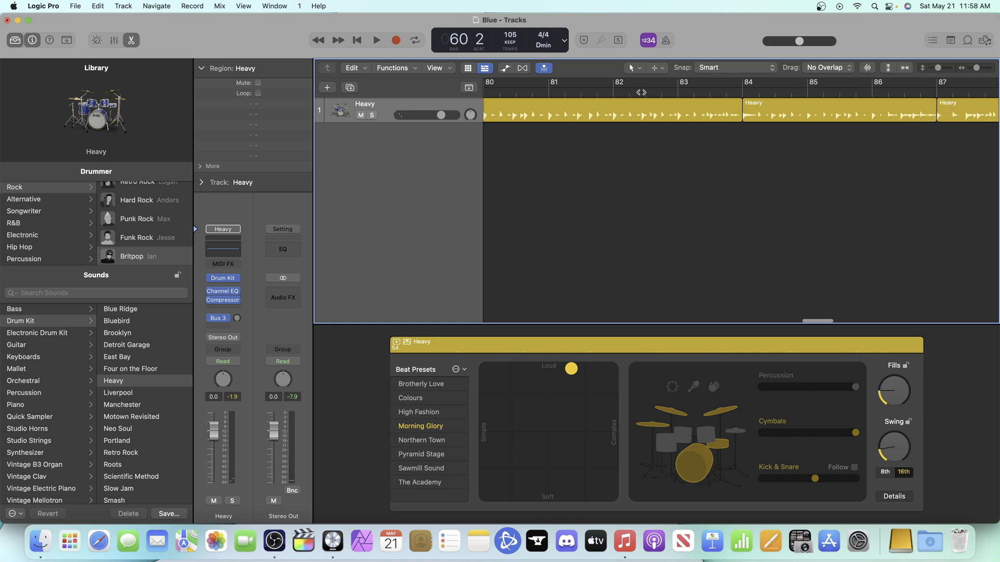
{"action": "scroll", "coordinate": [641, 92], "scroll_direction": "down", "scroll_amount": 5}
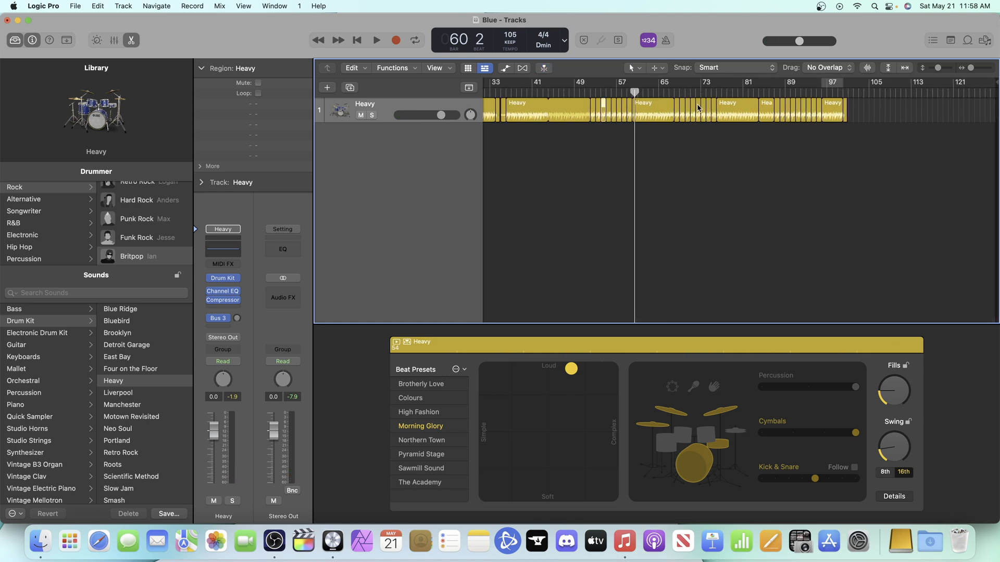
{"action": "left_click", "coordinate": [721, 93]}
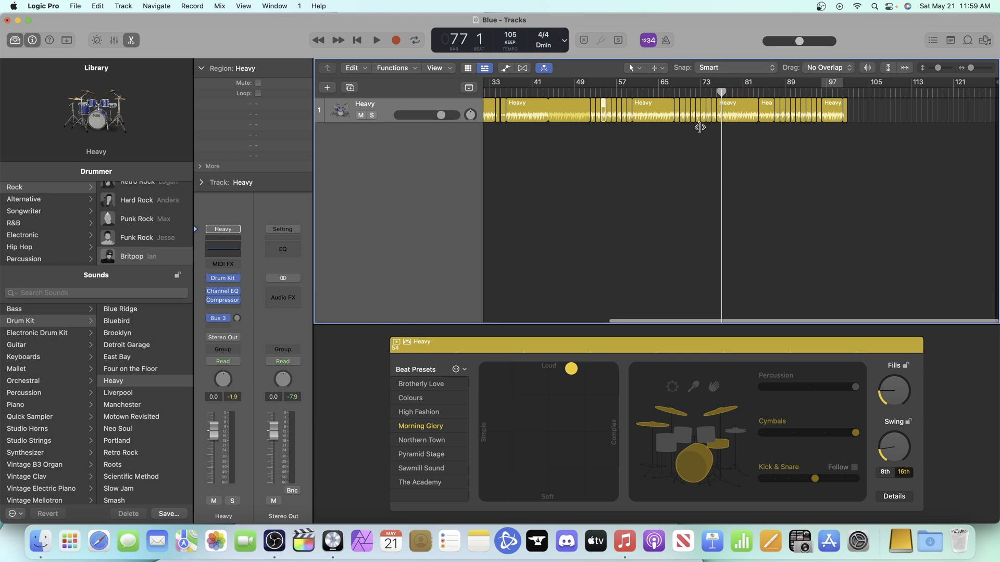
{"action": "key", "text": "super+Right"}
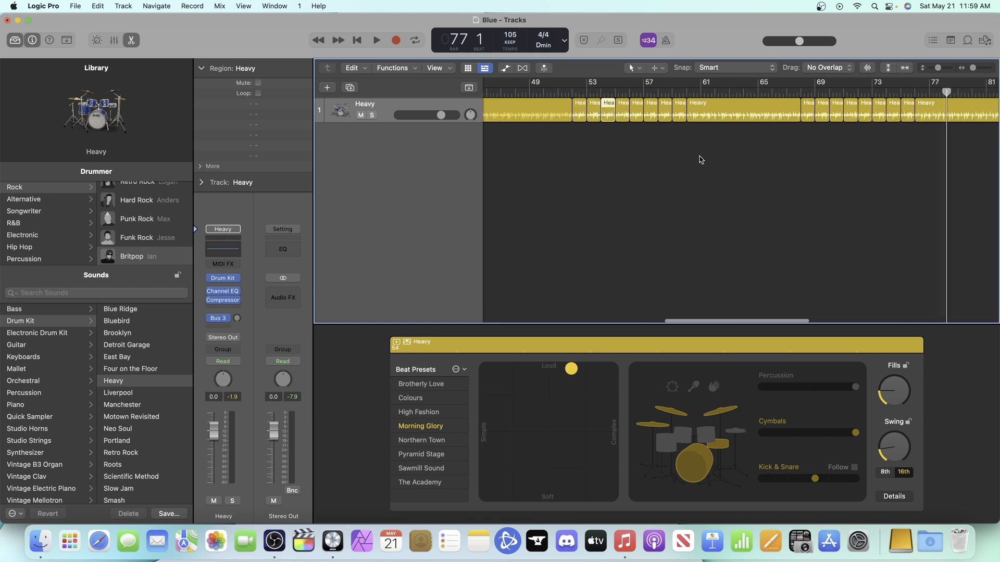
{"action": "scroll", "coordinate": [927, 219], "scroll_direction": "right", "scroll_amount": 10}
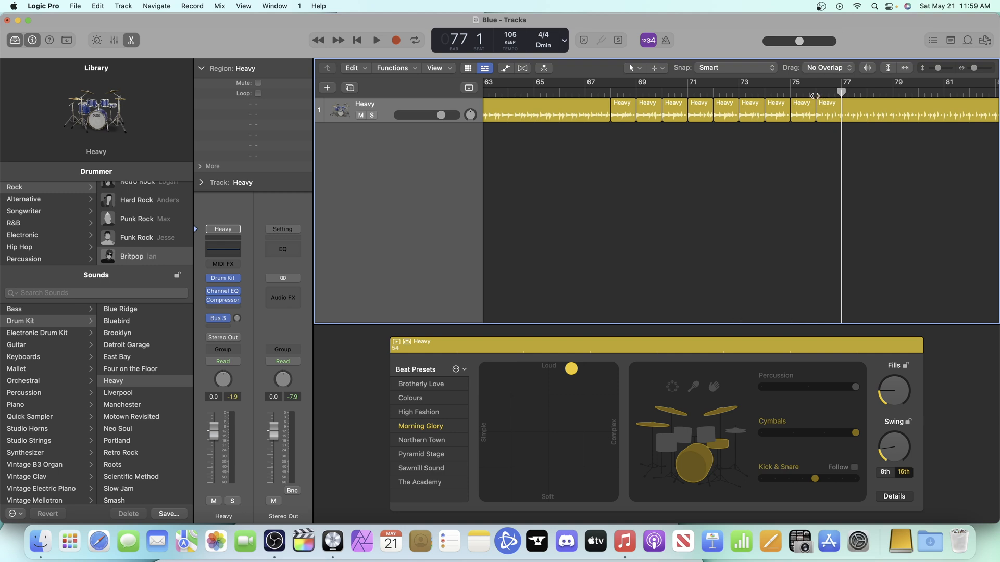
{"action": "left_click", "coordinate": [792, 93]}
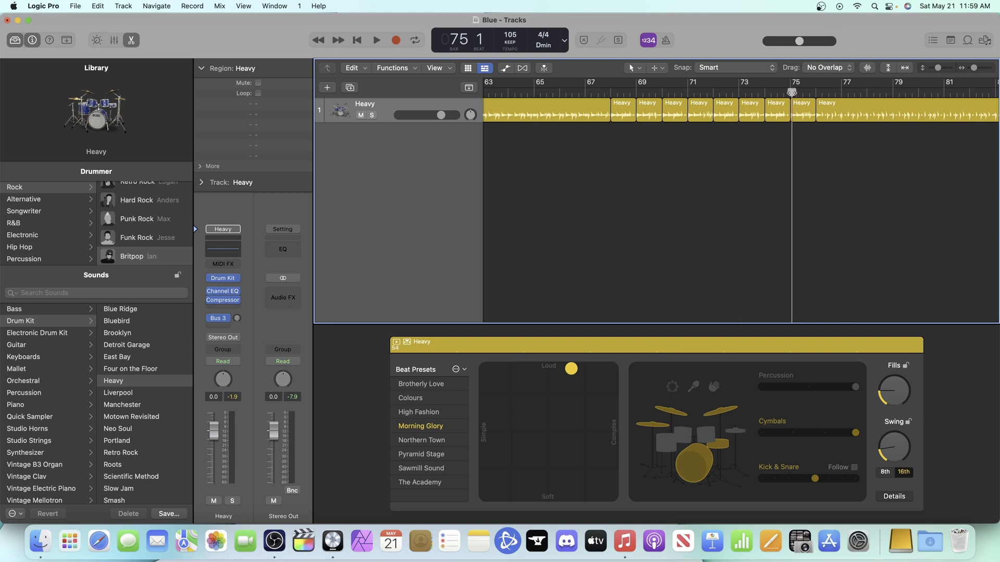
{"action": "left_click_drag", "start_coordinate": [791, 92], "coordinate": [789, 93]}
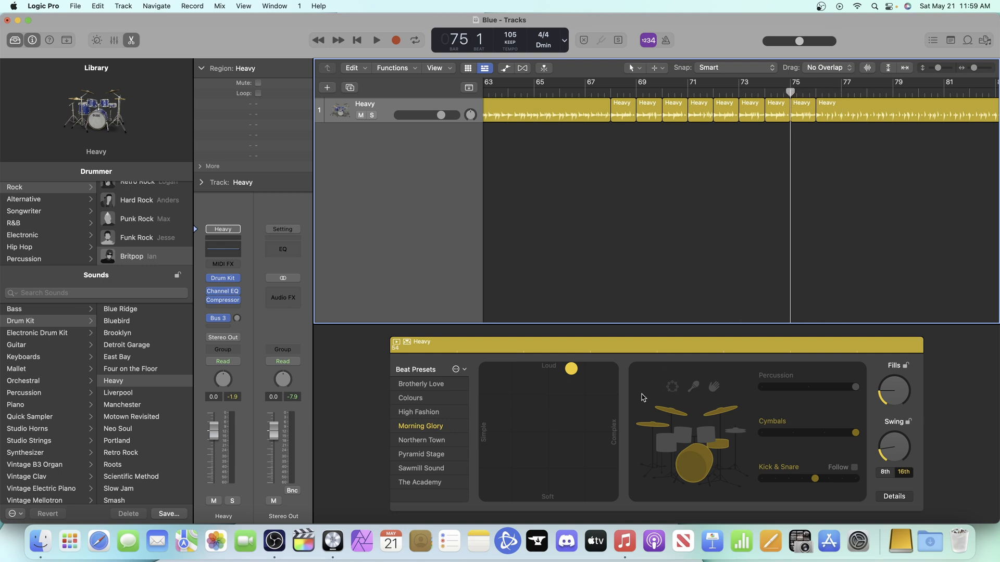
- Switch to the Music app and play the reference recording of "Blue" around 2:15
{"action": "left_click", "coordinate": [623, 542]}
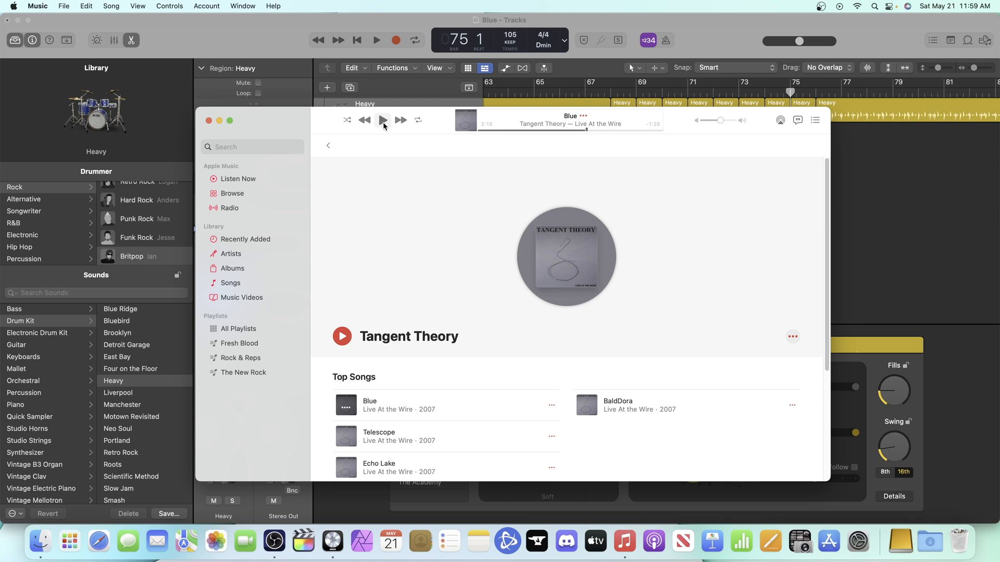
{"action": "left_click", "coordinate": [382, 121]}
- Switch to Logic Pro and play from bar 76 to bar 88, examining the Drummer settings of the Heavy regions at bars 76 and 84, then stop
{"action": "left_click", "coordinate": [818, 94]}
{"action": "key", "text": "space"}
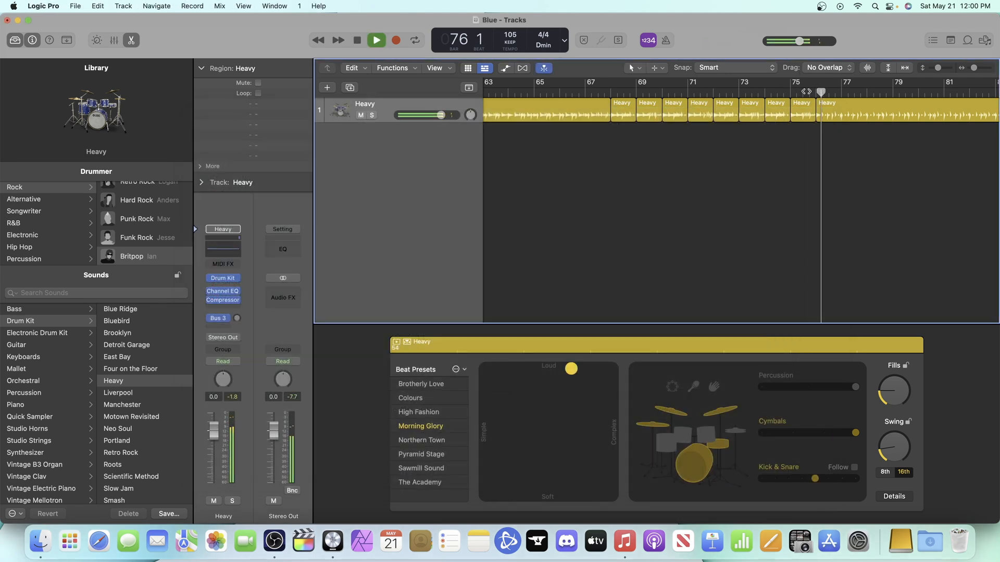
{"action": "left_click", "coordinate": [902, 109]}
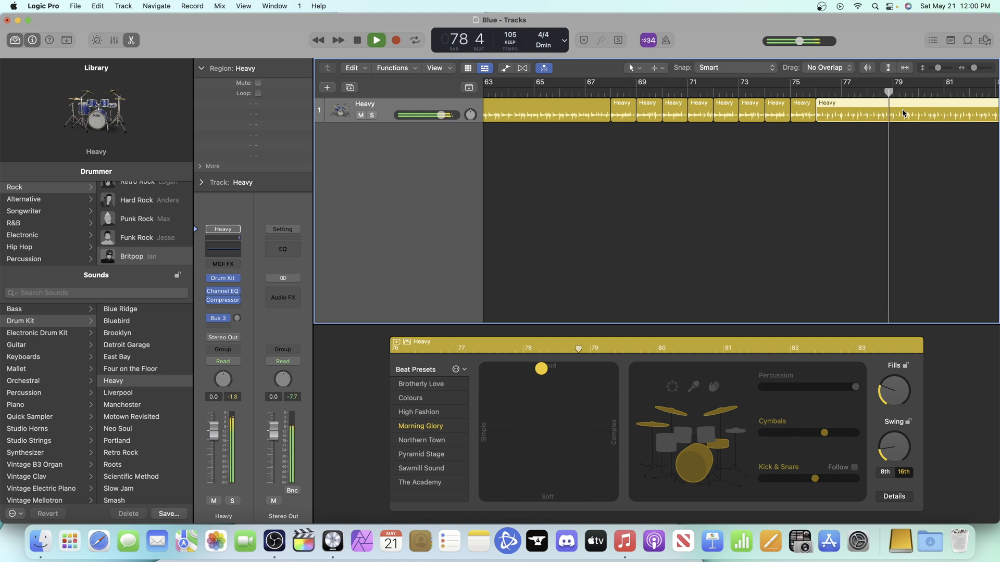
{"action": "scroll", "coordinate": [904, 113], "scroll_direction": "right", "scroll_amount": 5}
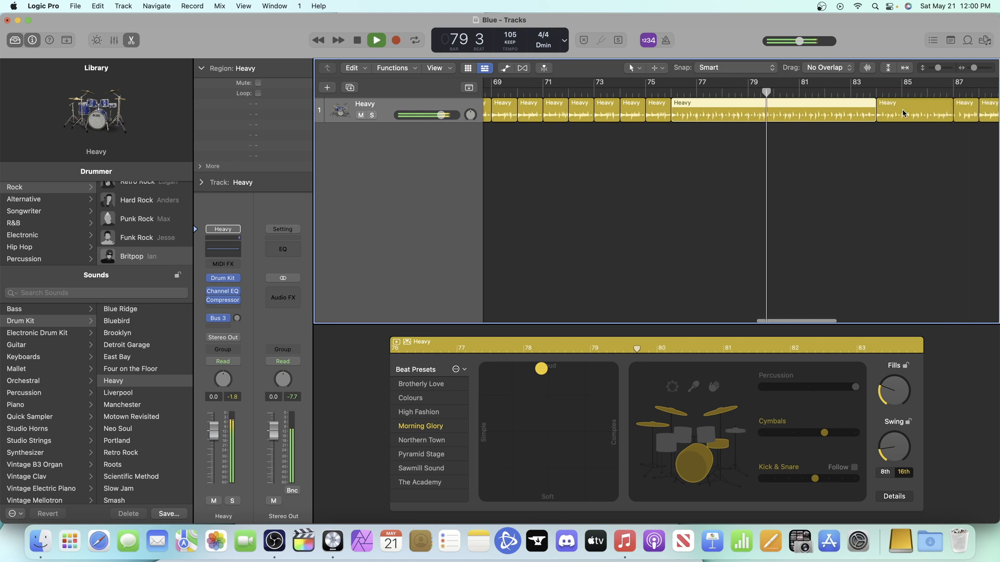
{"action": "scroll", "coordinate": [902, 109], "scroll_direction": "right", "scroll_amount": 5}
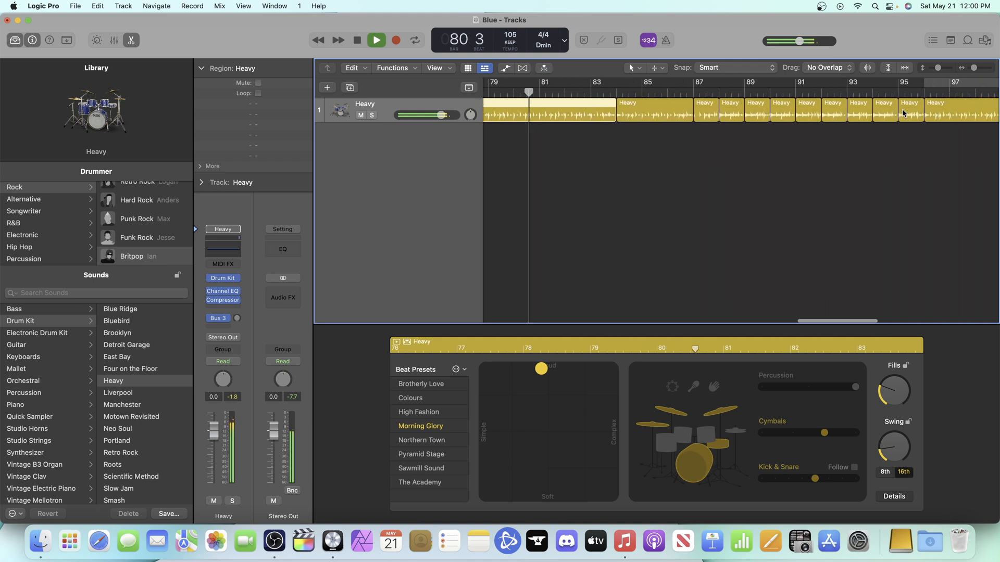
{"action": "scroll", "coordinate": [902, 108], "scroll_direction": "left", "scroll_amount": 3}
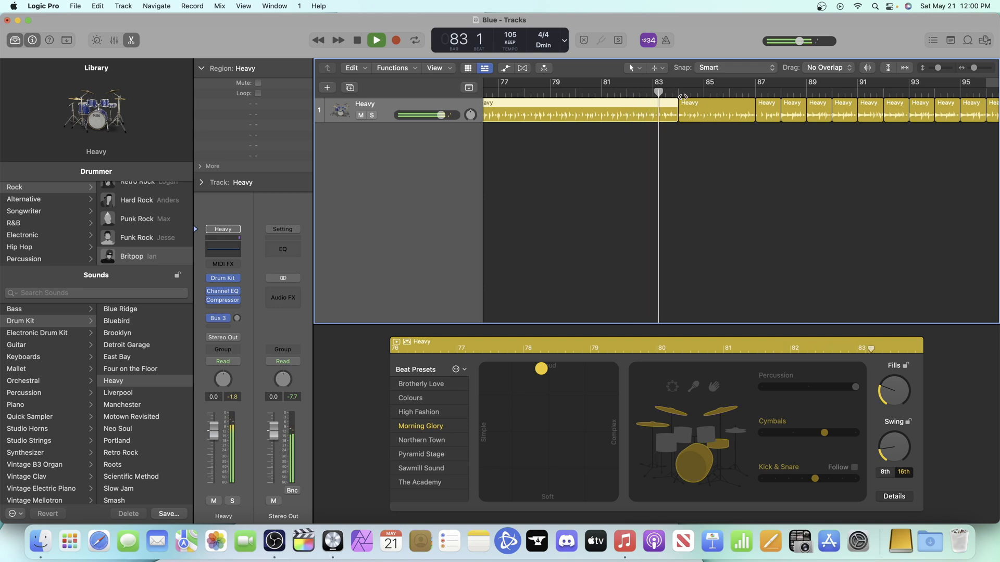
{"action": "left_click", "coordinate": [707, 106]}
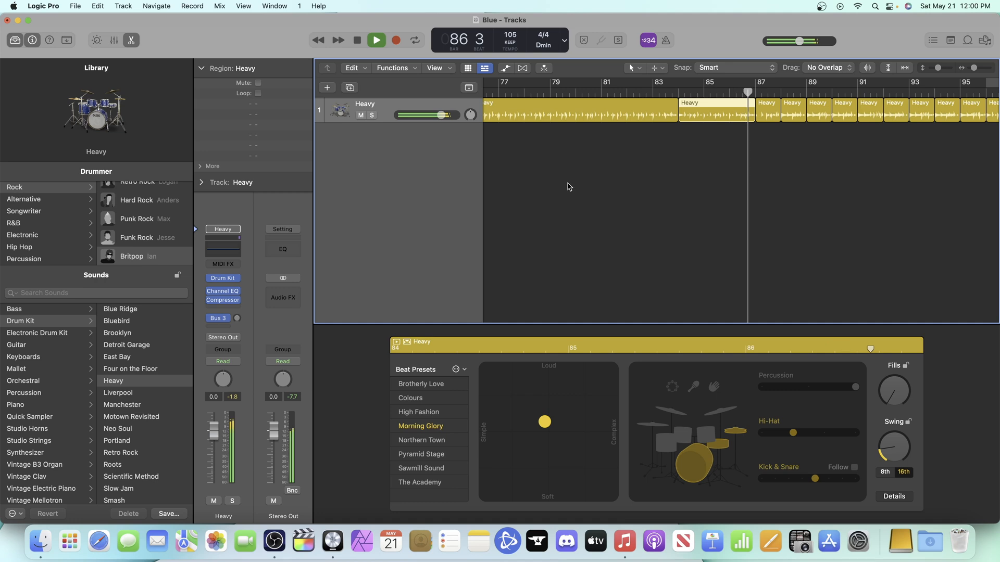
{"action": "left_click", "coordinate": [362, 40]}
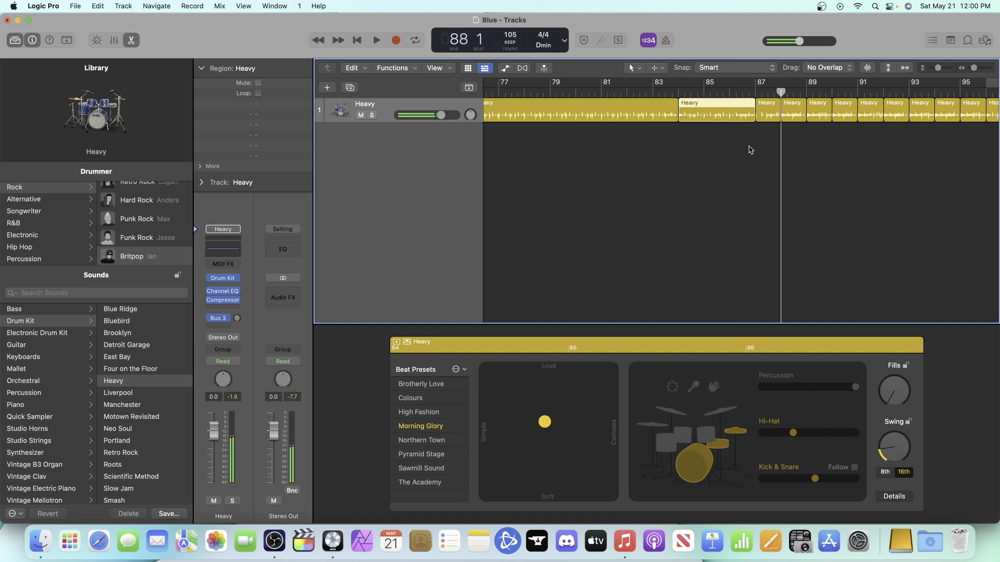
- Play the drum part from bar 86 past the end of the last Heavy region at bar 100, then stop
{"action": "key", "text": "cmd+Right"}
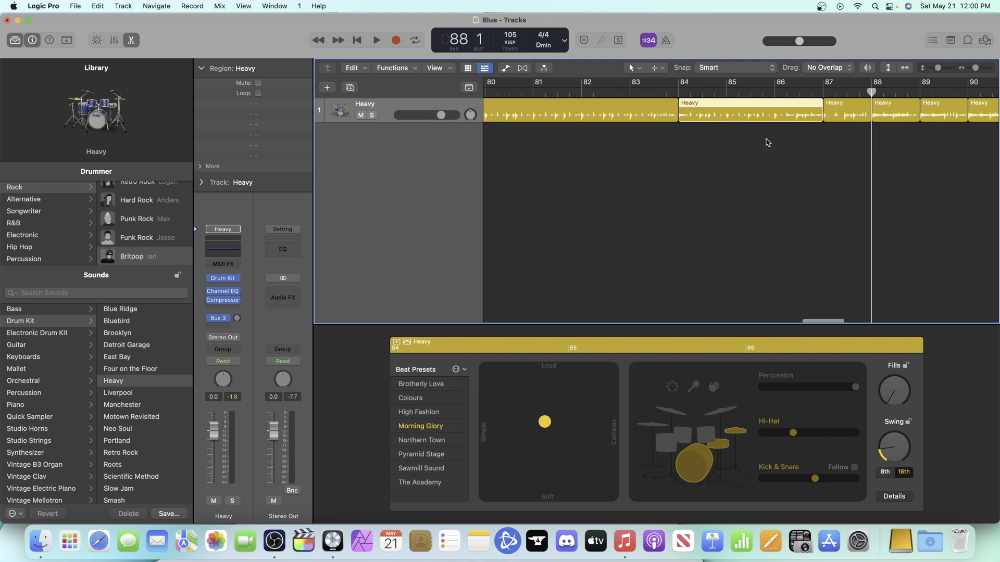
{"action": "left_click", "coordinate": [822, 89]}
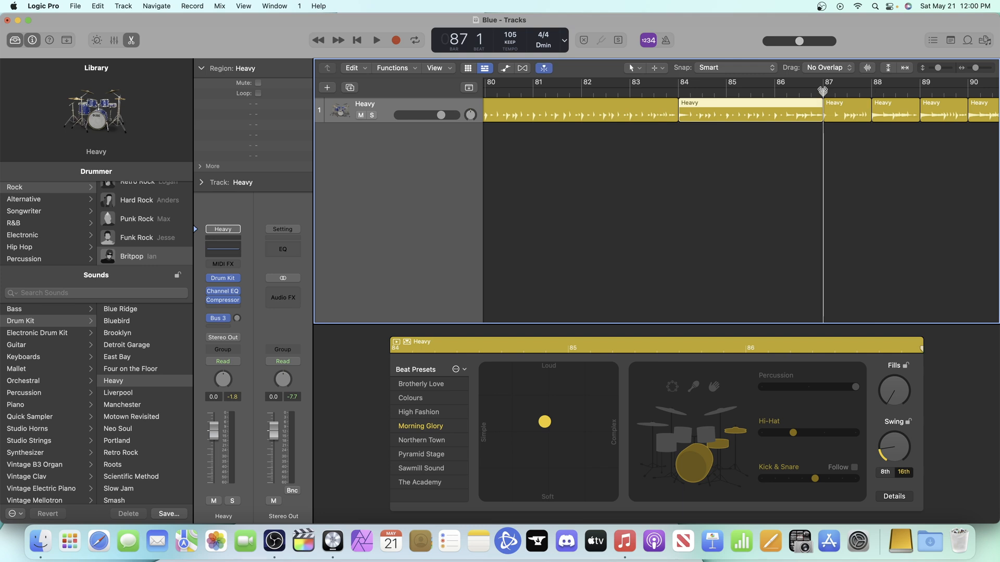
{"action": "left_click", "coordinate": [775, 92]}
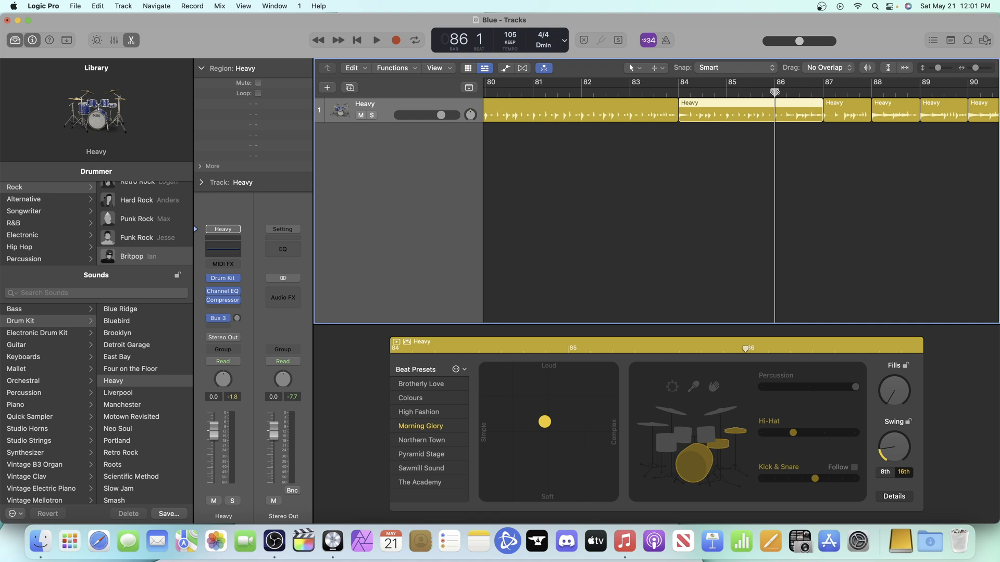
{"action": "left_click", "coordinate": [375, 39]}
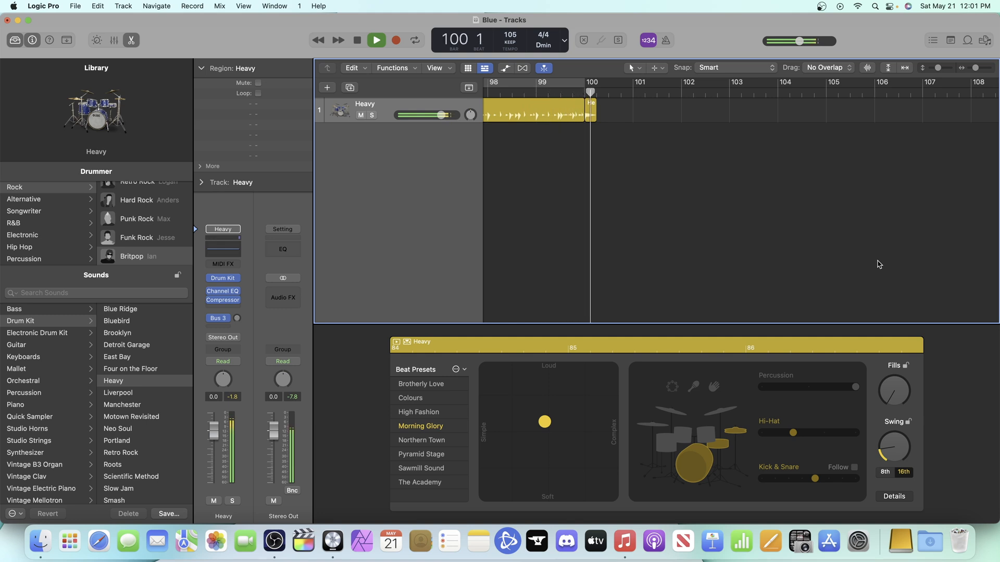
{"action": "left_click", "coordinate": [359, 42]}
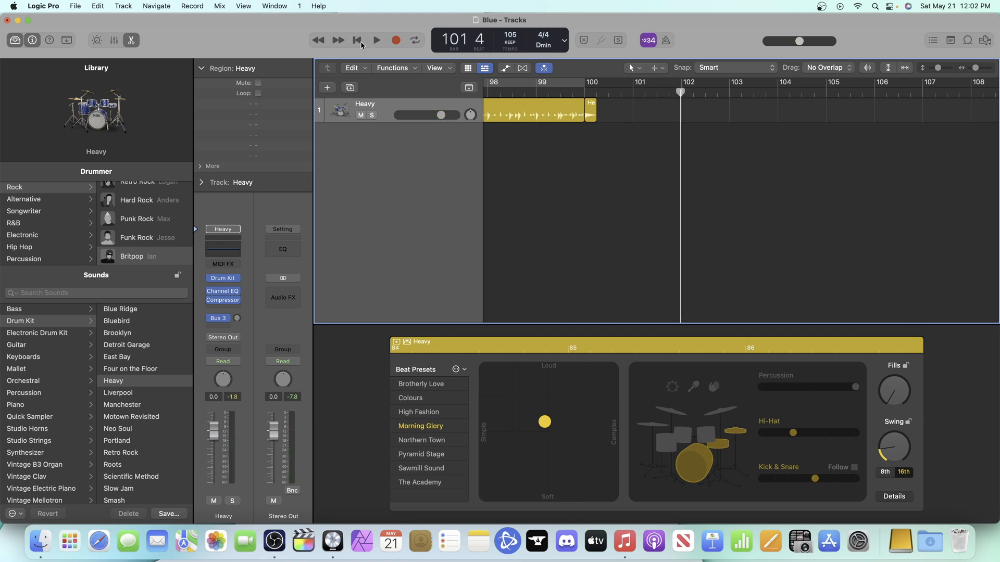